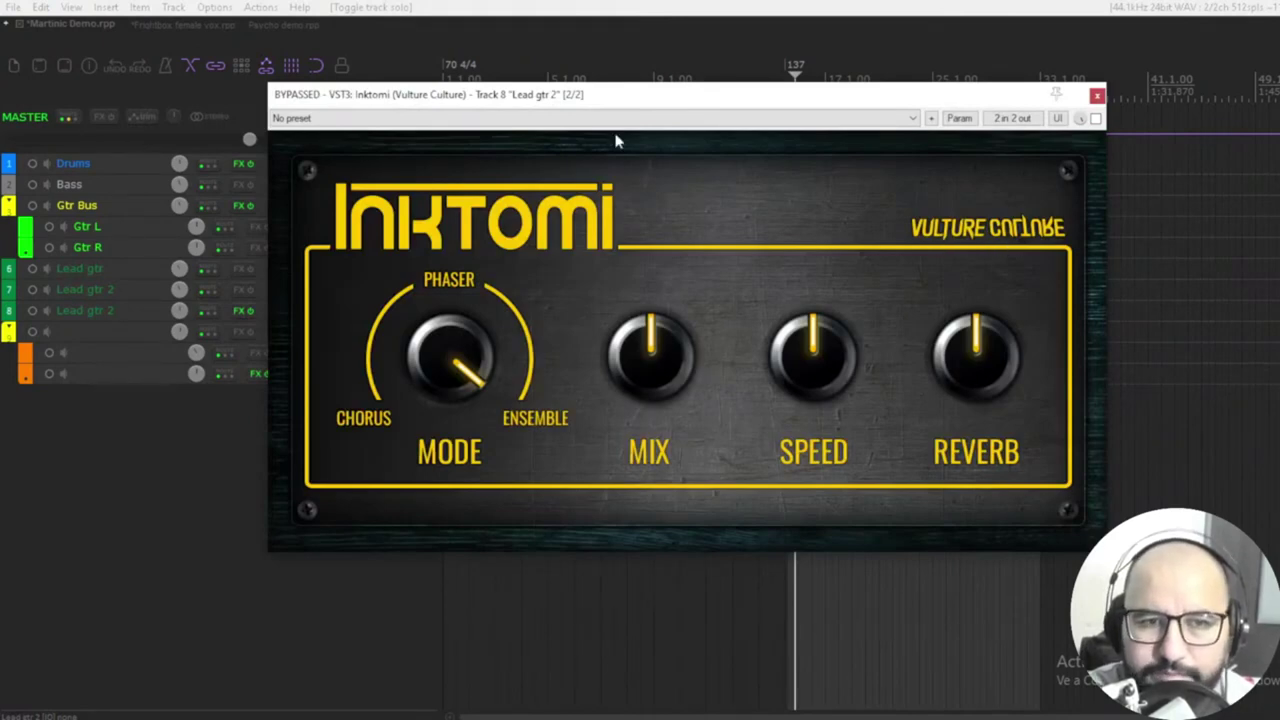
Step: Sweep the Inktomi Mode knob between Chorus and Ensemble, ending between Phaser and Ensemble
{"action": "left_click_drag", "start_coordinate": [625, 103], "coordinate": [620, 108]}
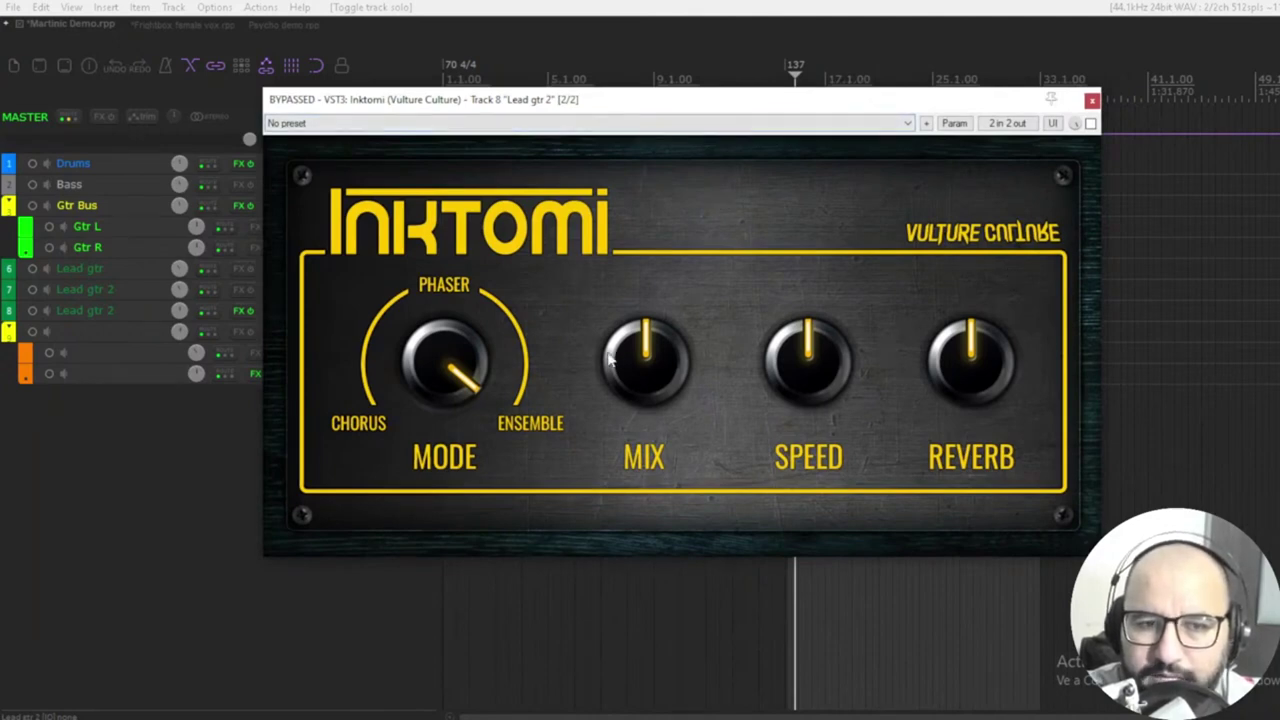
{"action": "left_click_drag", "start_coordinate": [453, 370], "coordinate": [449, 509]}
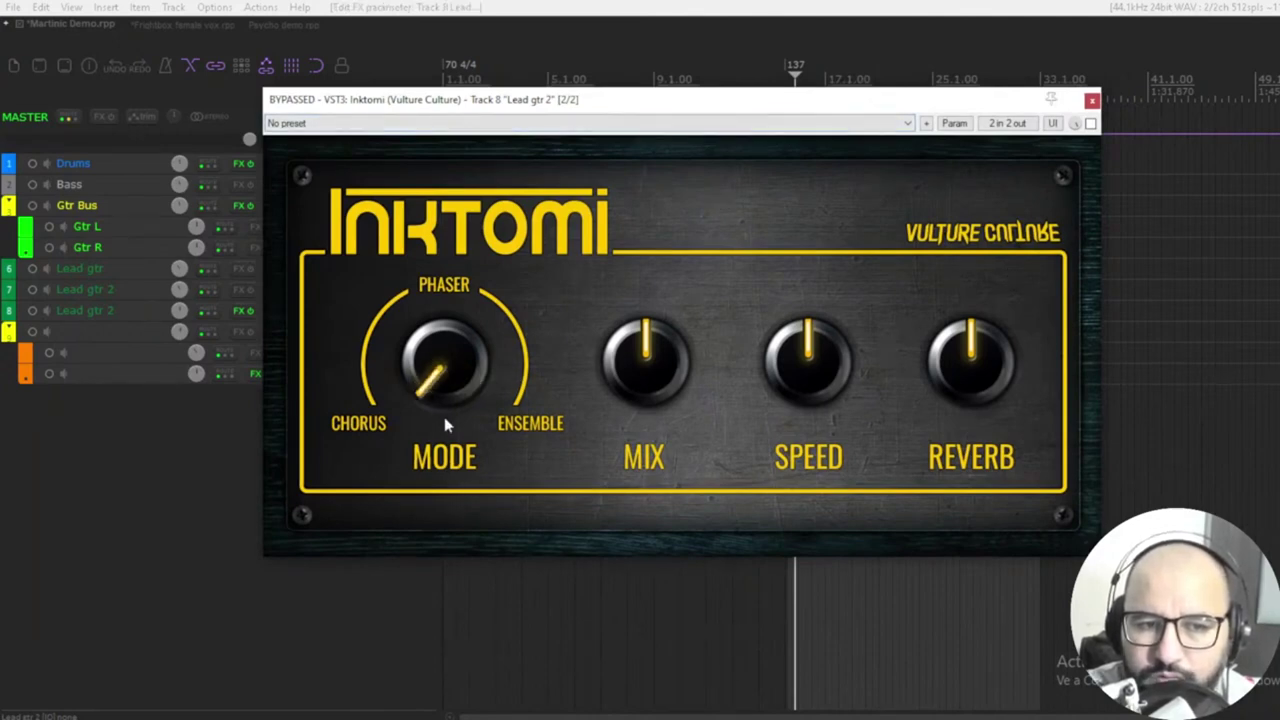
{"action": "left_click_drag", "start_coordinate": [447, 425], "coordinate": [455, 305]}
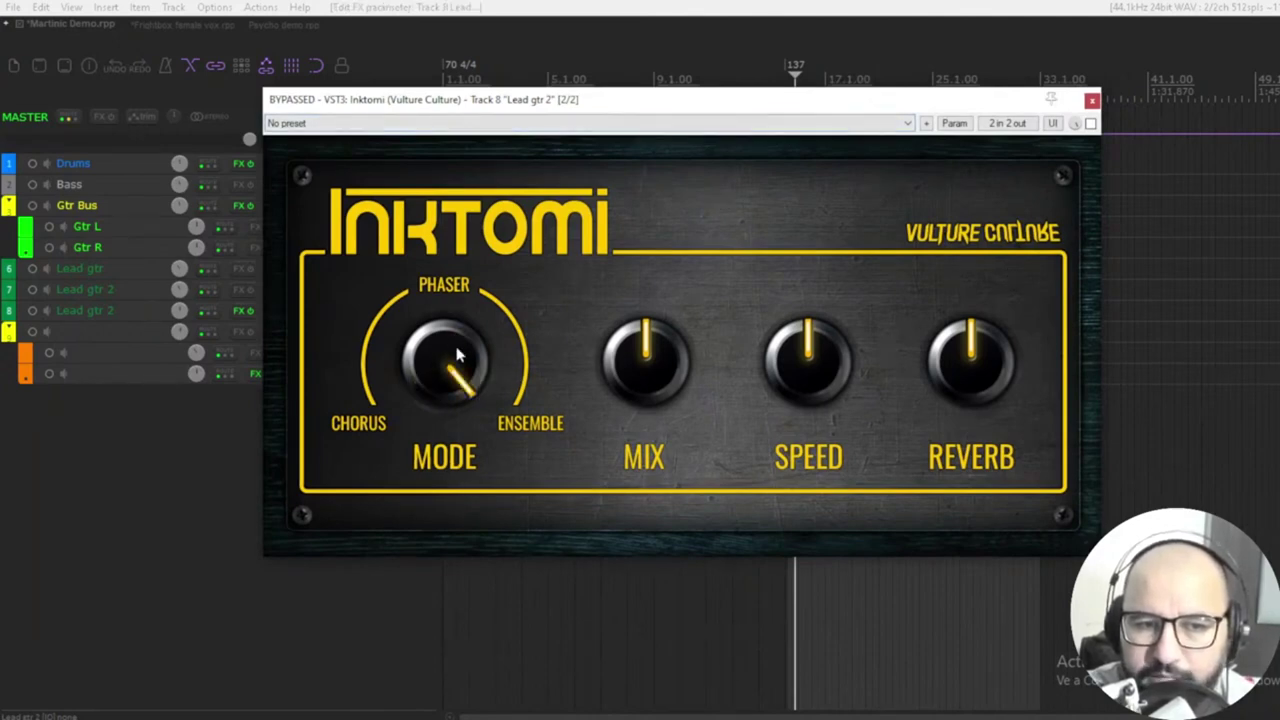
{"action": "left_click_drag", "start_coordinate": [456, 354], "coordinate": [444, 420]}
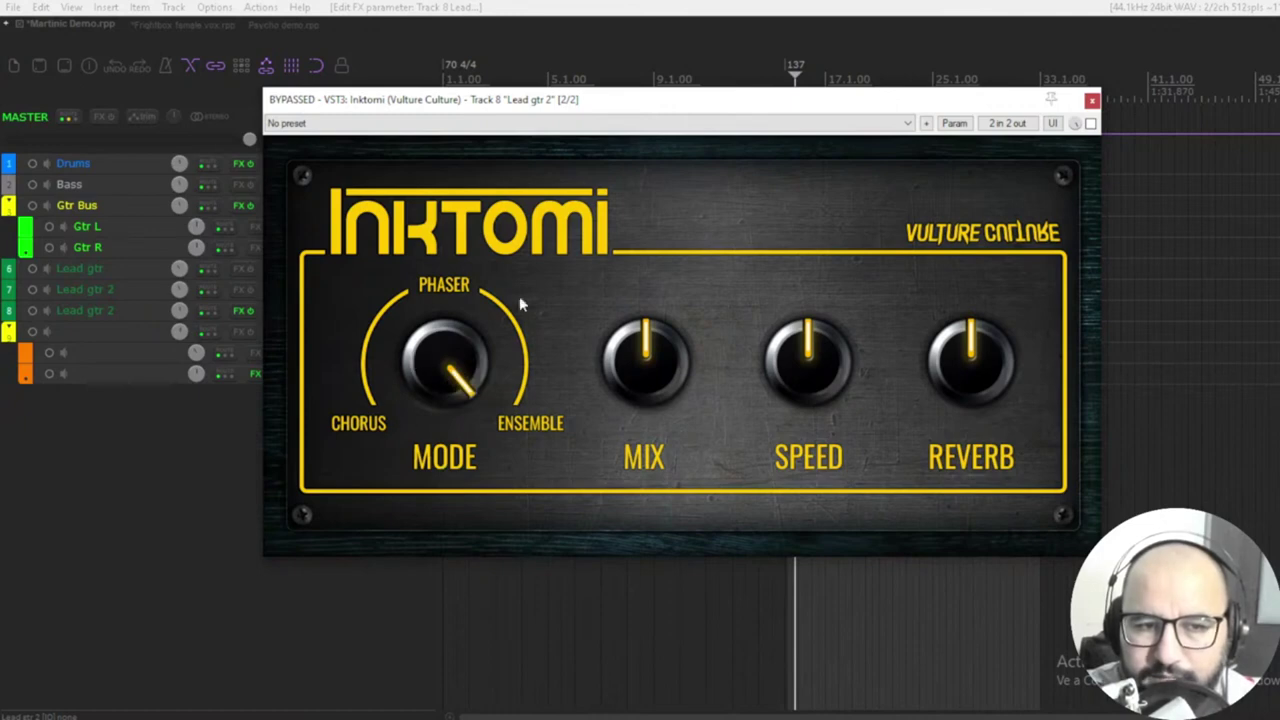
{"action": "left_click_drag", "start_coordinate": [435, 385], "coordinate": [436, 432]}
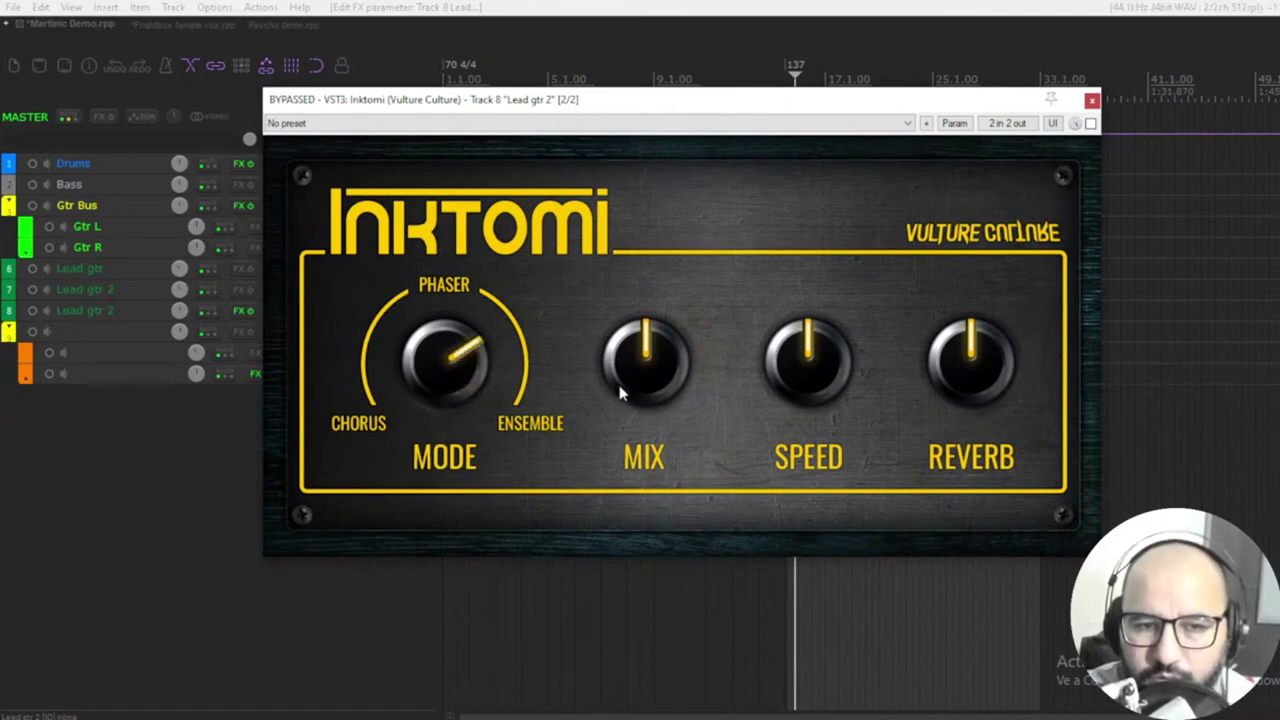
Step: Turn the Mix knob fully down and raise Speed well above its midpoint
{"action": "left_click_drag", "start_coordinate": [645, 364], "coordinate": [641, 400]}
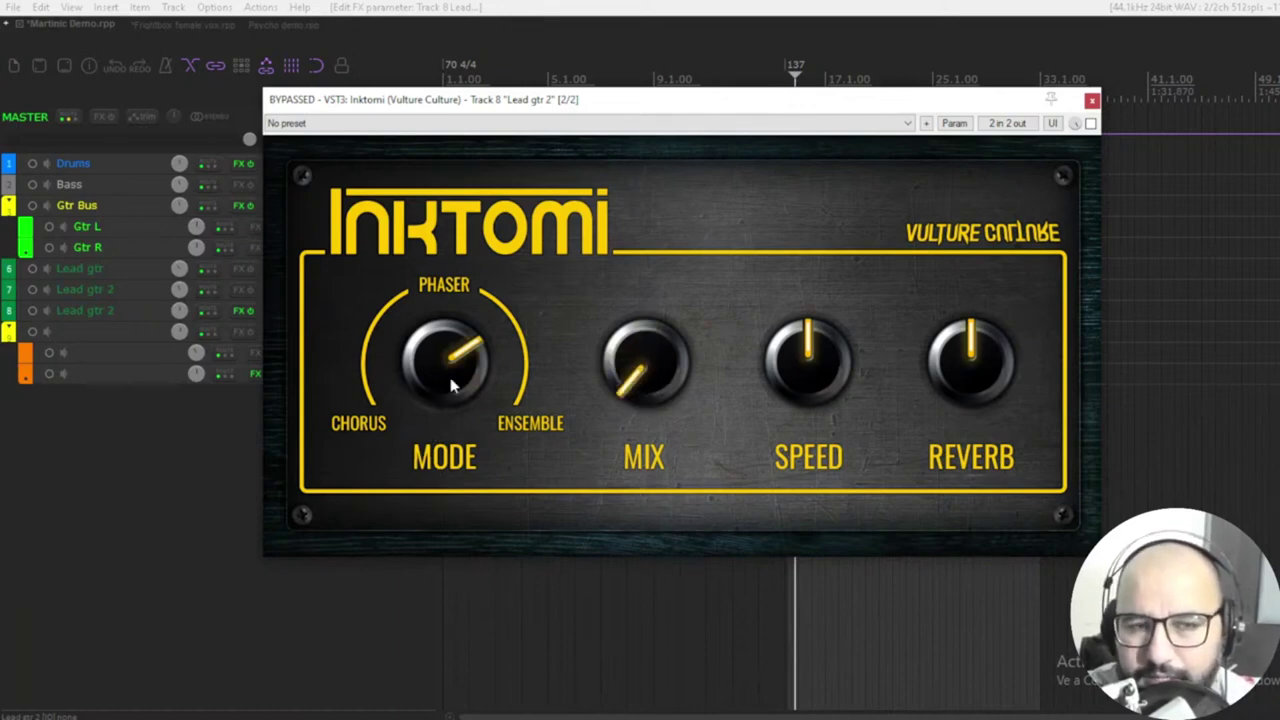
{"action": "mouse_move", "coordinate": [633, 378]}
{"action": "left_mouse_down"}
{"action": "mouse_move", "coordinate": [663, 277]}
{"action": "mouse_move", "coordinate": [711, 343]}
{"action": "mouse_move", "coordinate": [609, 480]}
{"action": "mouse_move", "coordinate": [644, 400]}
{"action": "left_mouse_up"}
{"action": "left_click_drag", "start_coordinate": [640, 478], "coordinate": [523, 650]}
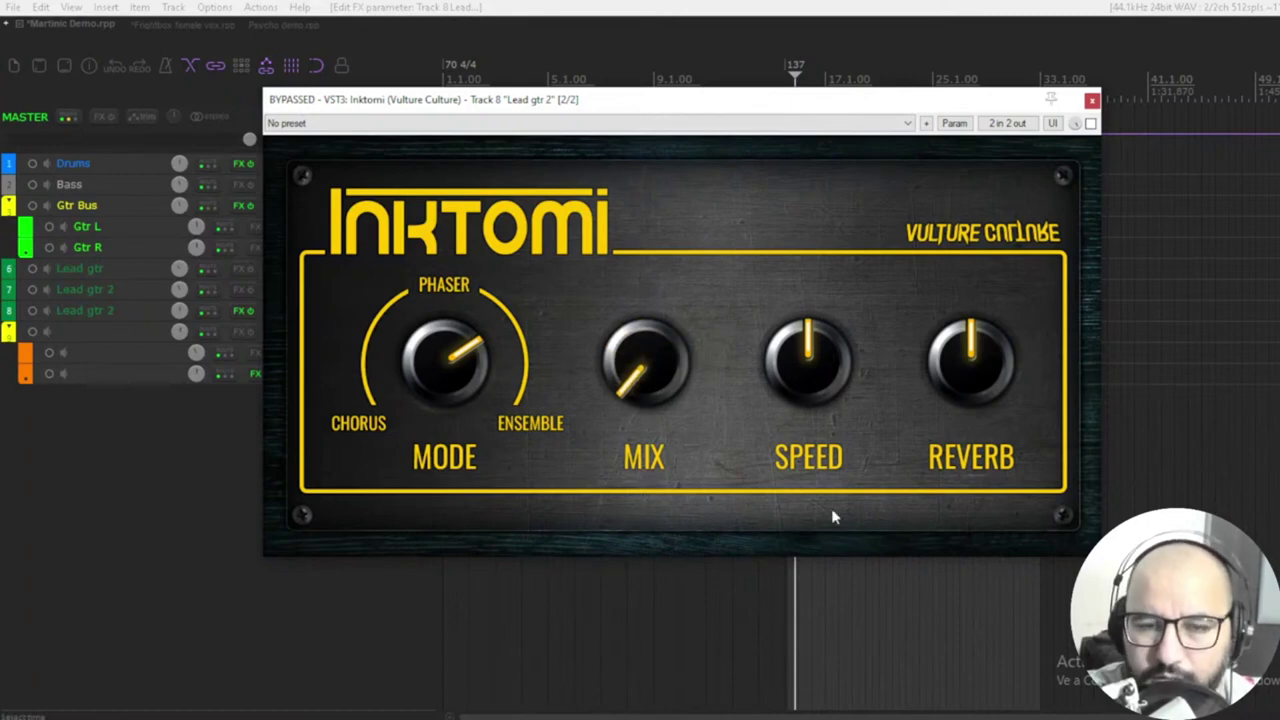
{"action": "left_click_drag", "start_coordinate": [809, 381], "coordinate": [784, 455]}
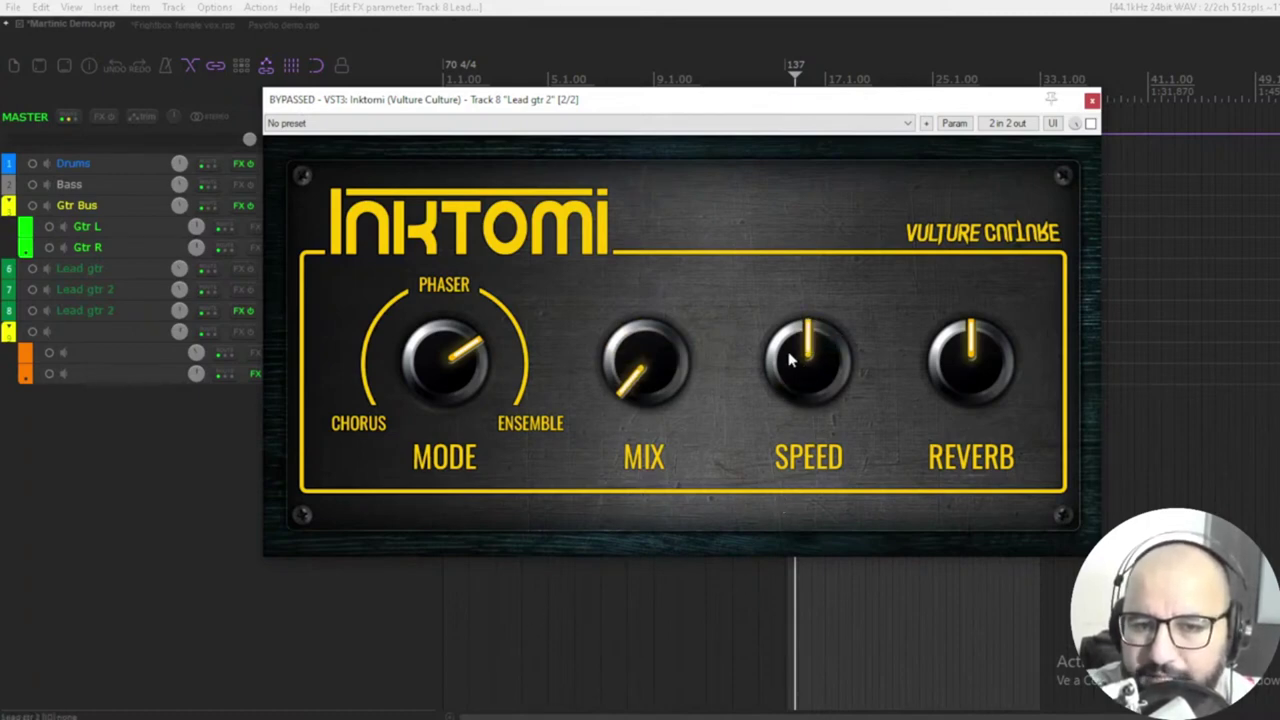
{"action": "left_click_drag", "start_coordinate": [790, 360], "coordinate": [850, 307]}
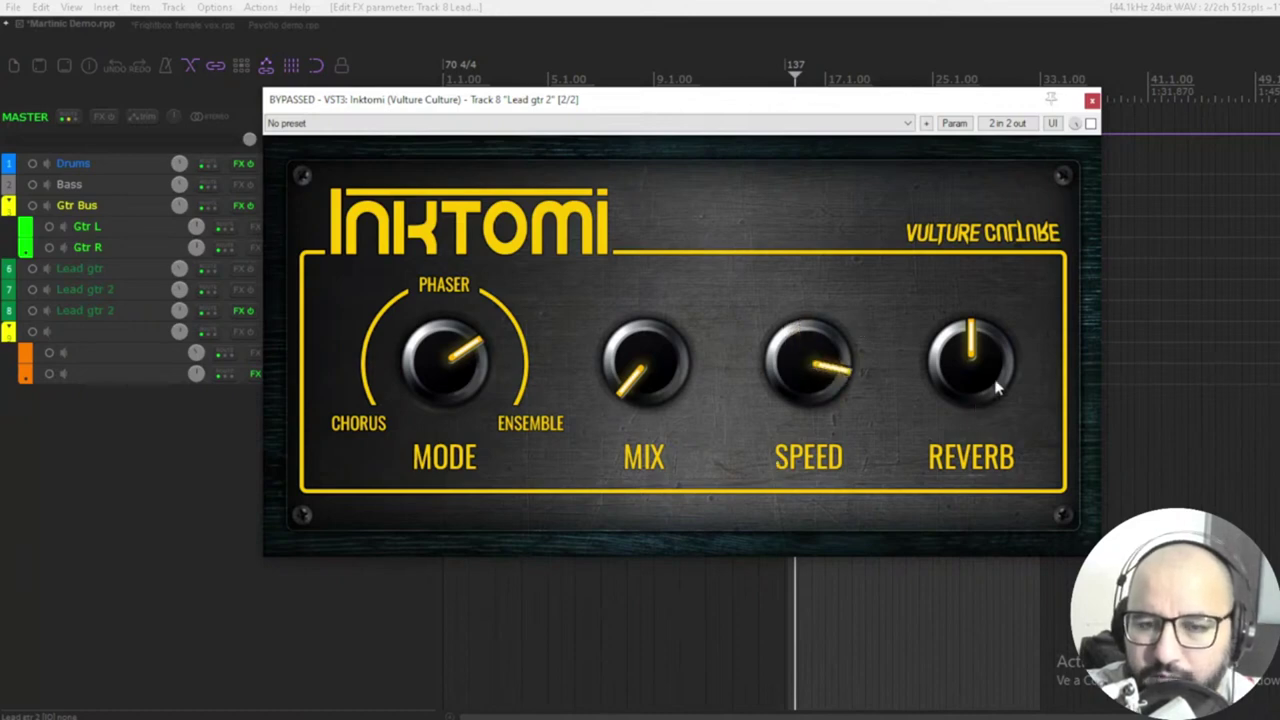
Step: Sweep the Reverb knob through its range and turn it fully down
{"action": "left_click_drag", "start_coordinate": [969, 410], "coordinate": [957, 322]}
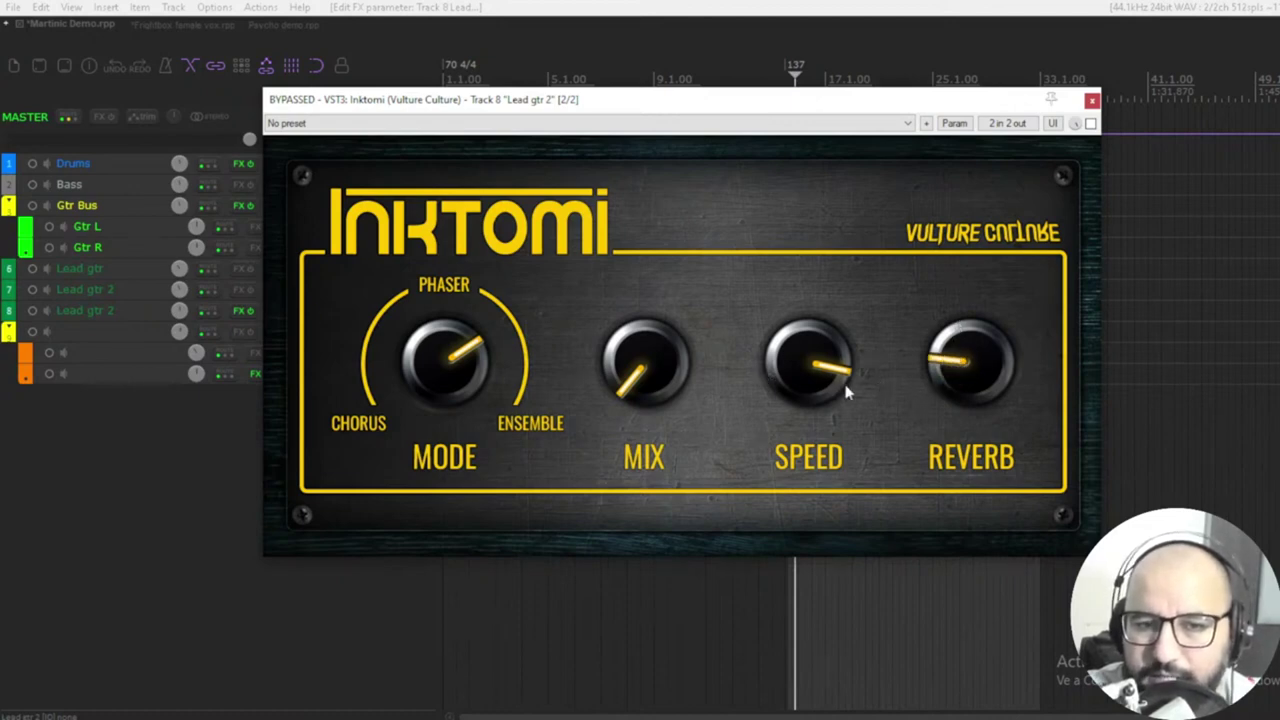
{"action": "left_click_drag", "start_coordinate": [966, 364], "coordinate": [940, 577]}
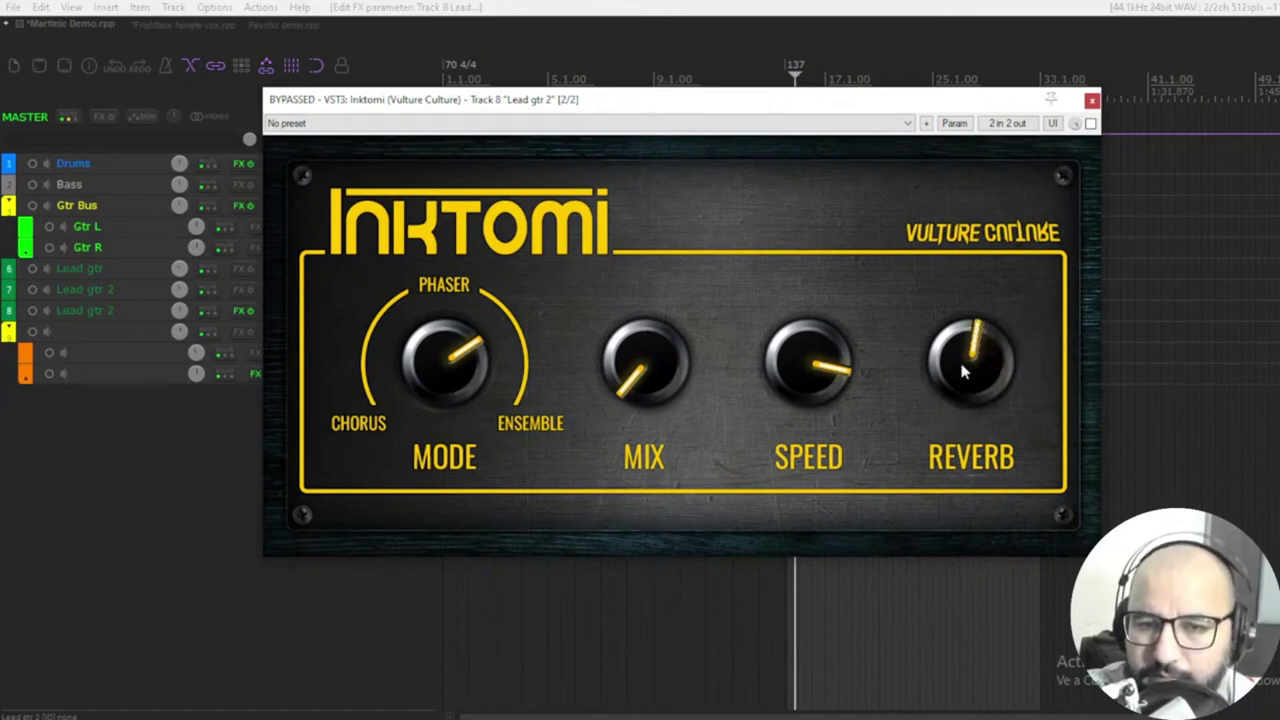
{"action": "left_click_drag", "start_coordinate": [952, 355], "coordinate": [920, 600]}
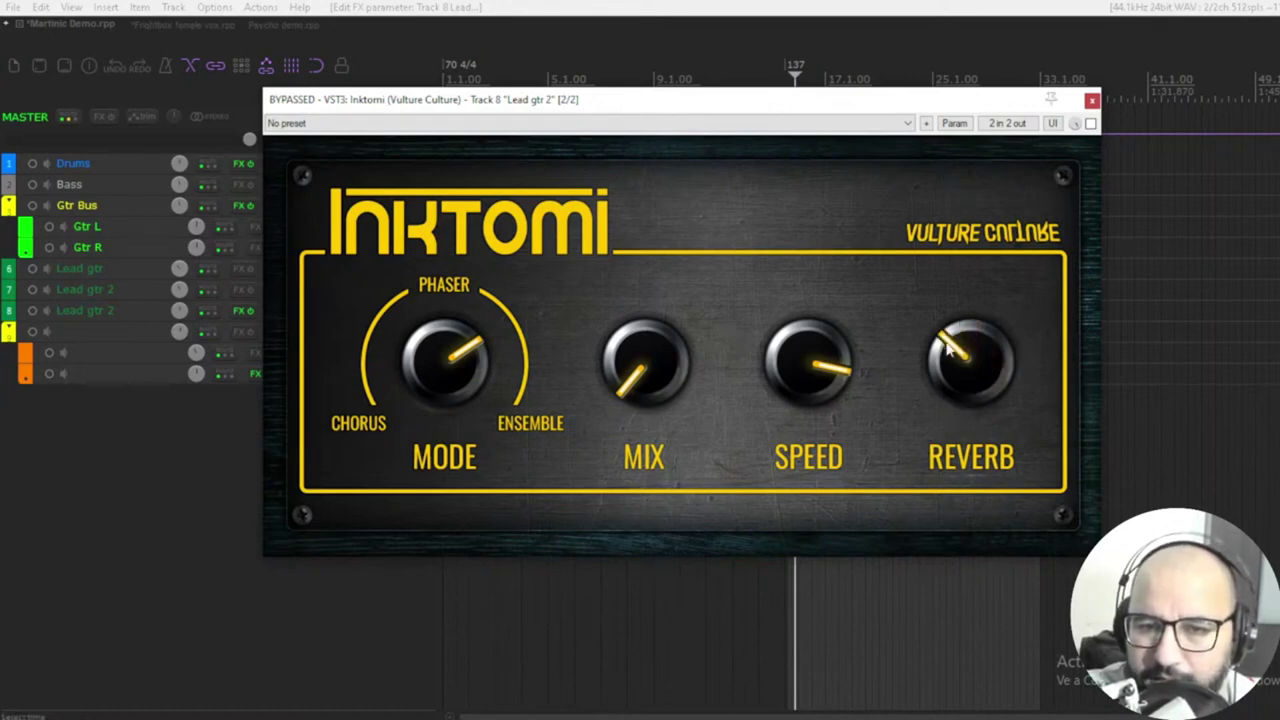
{"action": "left_click_drag", "start_coordinate": [948, 353], "coordinate": [930, 541]}
{"action": "left_click_drag", "start_coordinate": [962, 354], "coordinate": [958, 484]}
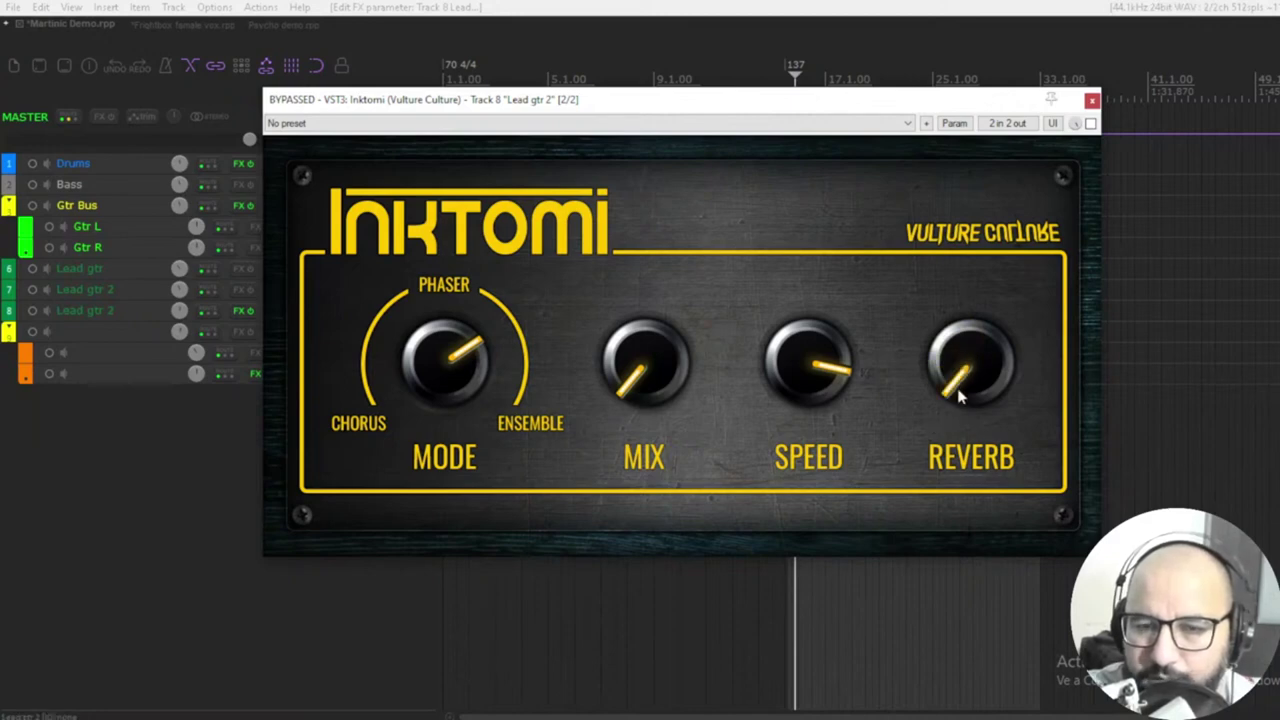
Step: Raise Mix to just below its midpoint and set Mode to Chorus
{"action": "left_click_drag", "start_coordinate": [645, 390], "coordinate": [680, 262]}
{"action": "left_click_drag", "start_coordinate": [450, 337], "coordinate": [423, 514]}
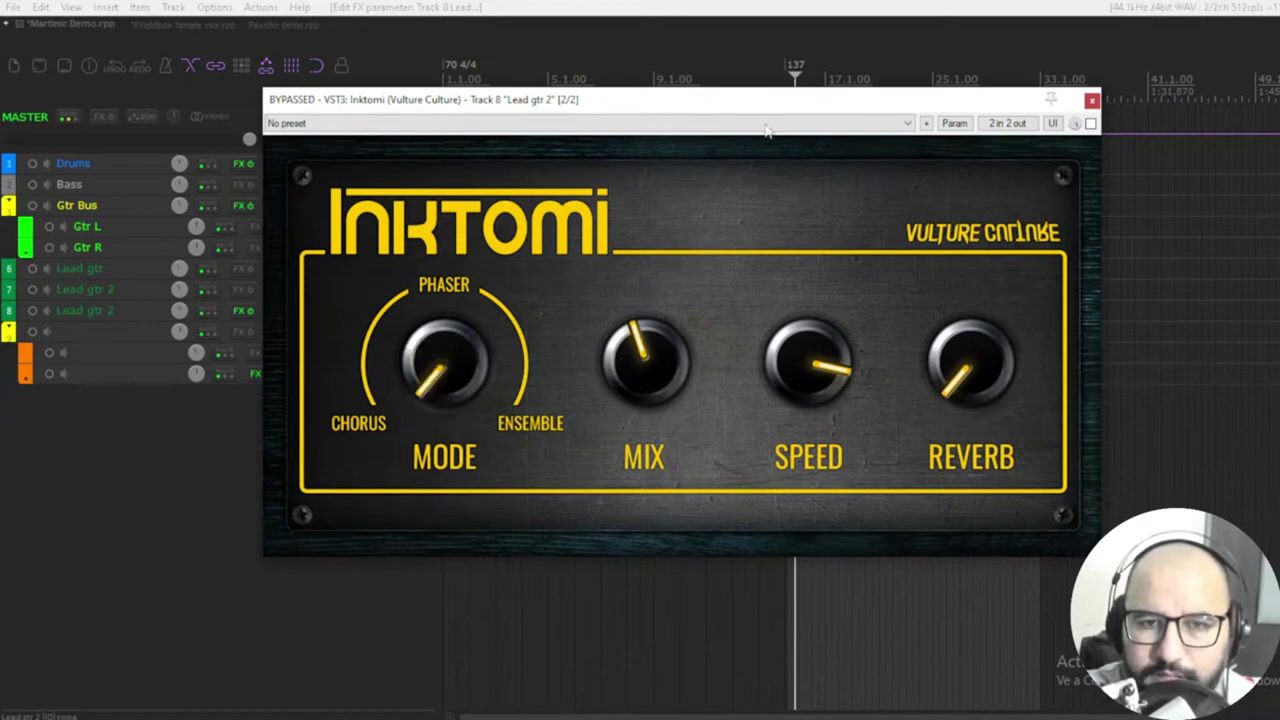
{"action": "left_click_drag", "start_coordinate": [762, 100], "coordinate": [791, 123]}
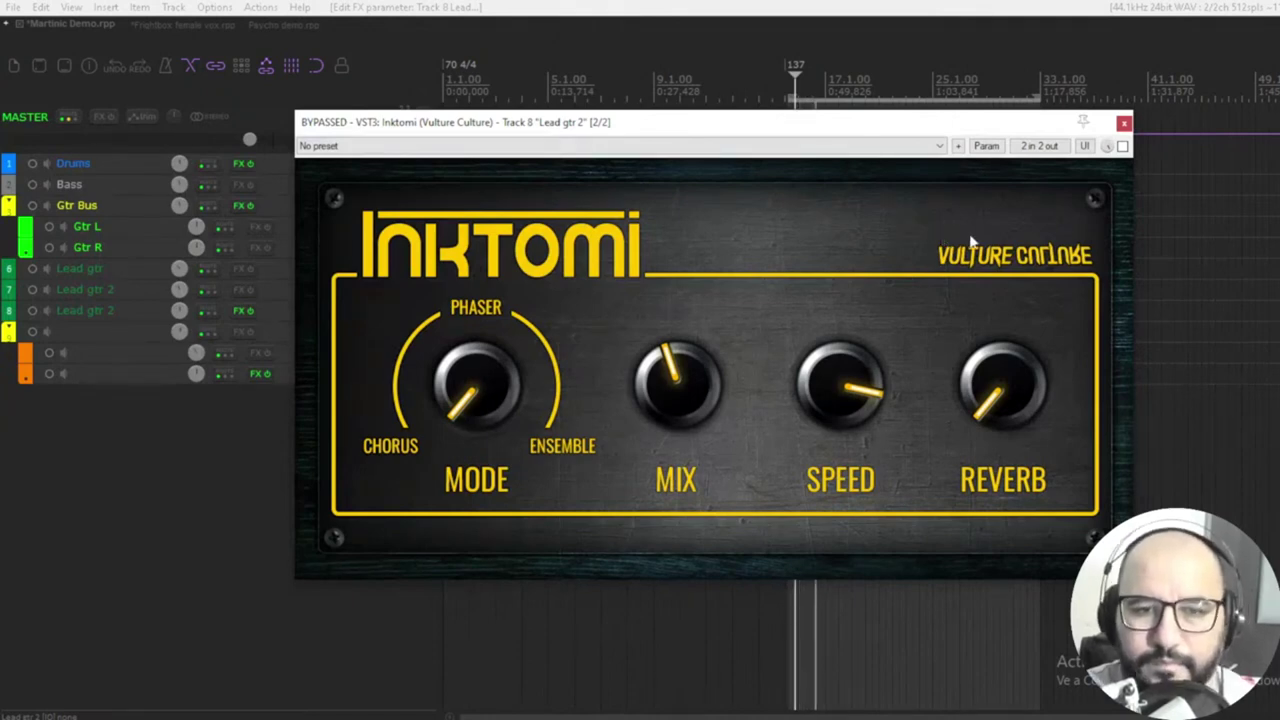
Step: Compare the lead guitar with Inktomi active and bypassed during playback, leaving the effect active
{"action": "left_click", "coordinate": [1122, 146]}
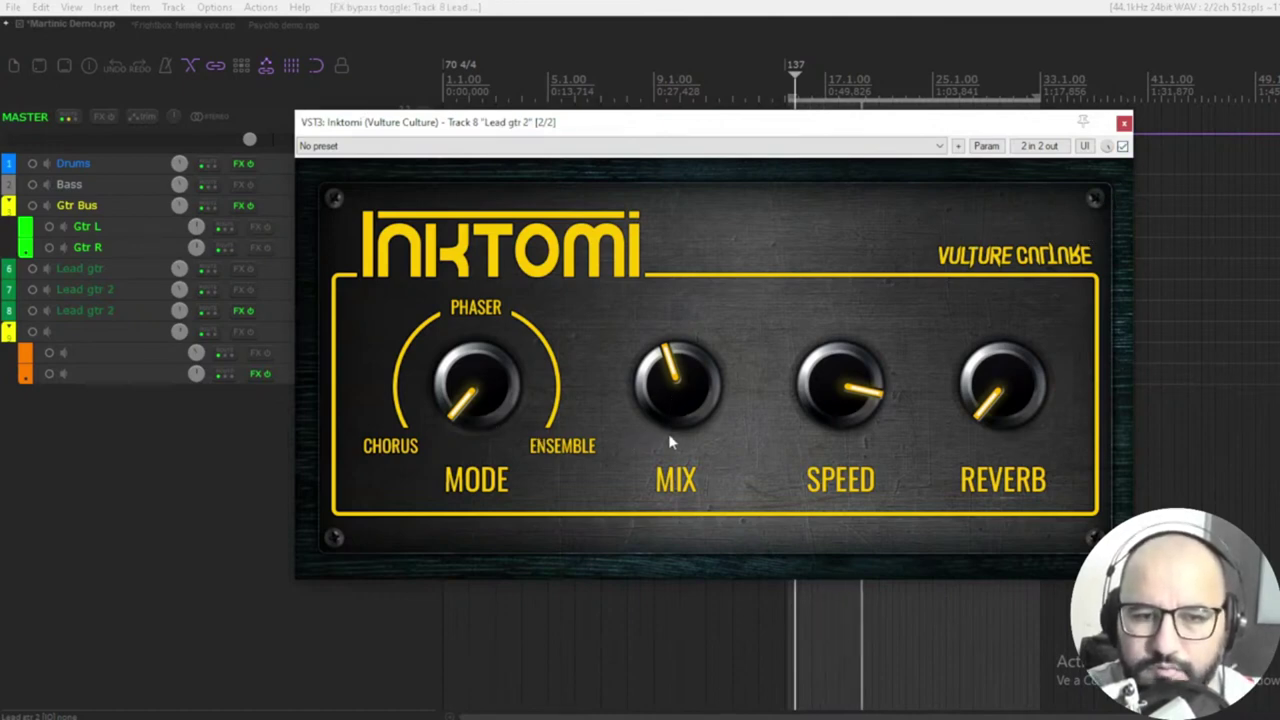
{"action": "left_click", "coordinate": [1122, 146]}
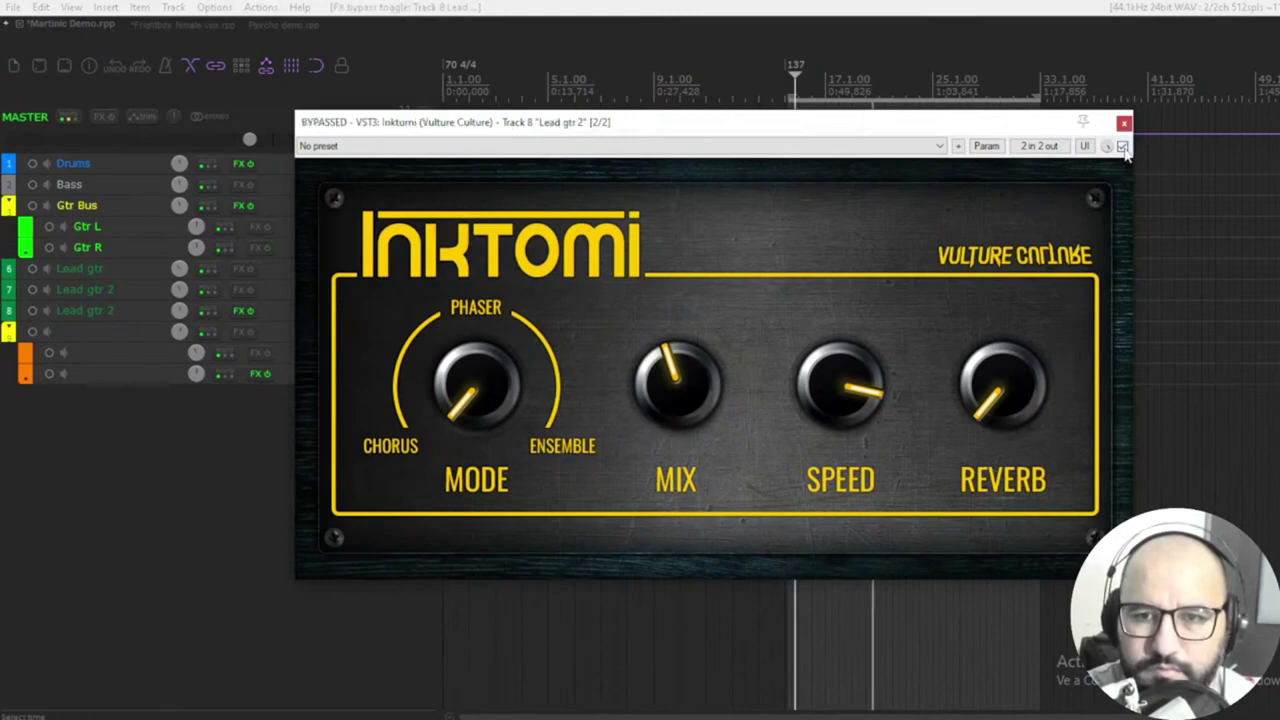
{"action": "left_click", "coordinate": [1122, 146]}
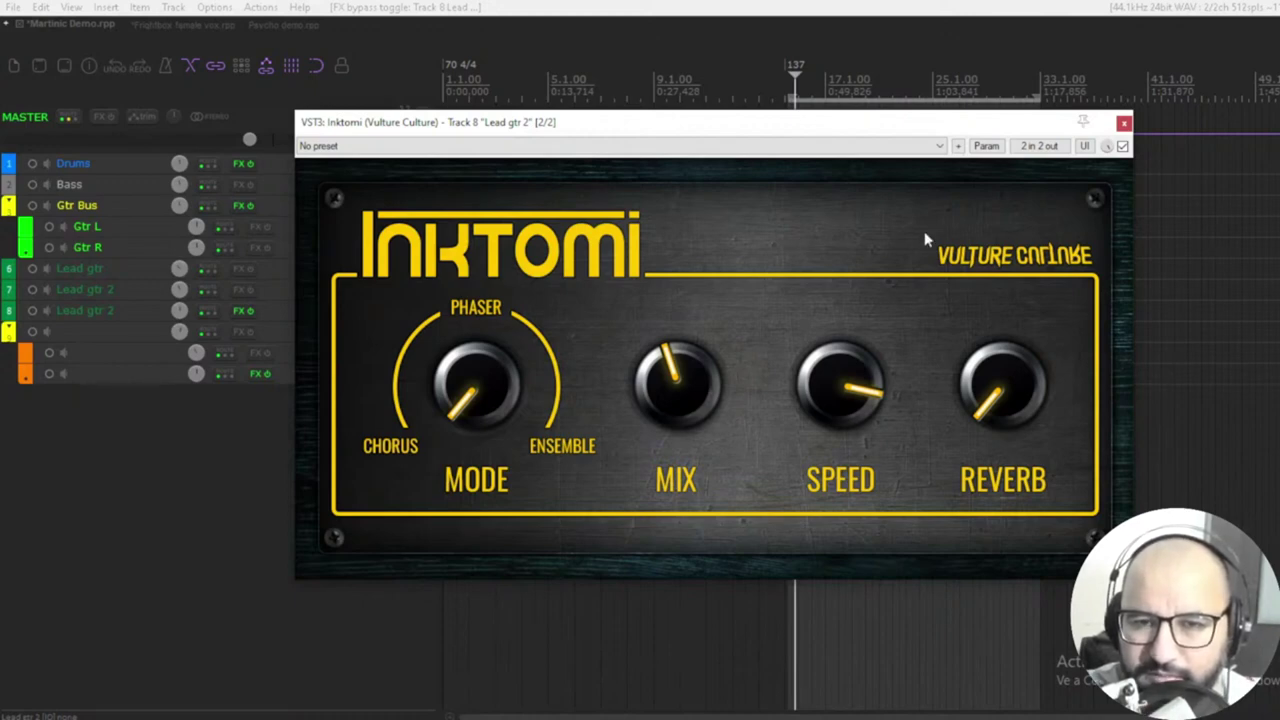
{"action": "left_click", "coordinate": [1122, 146]}
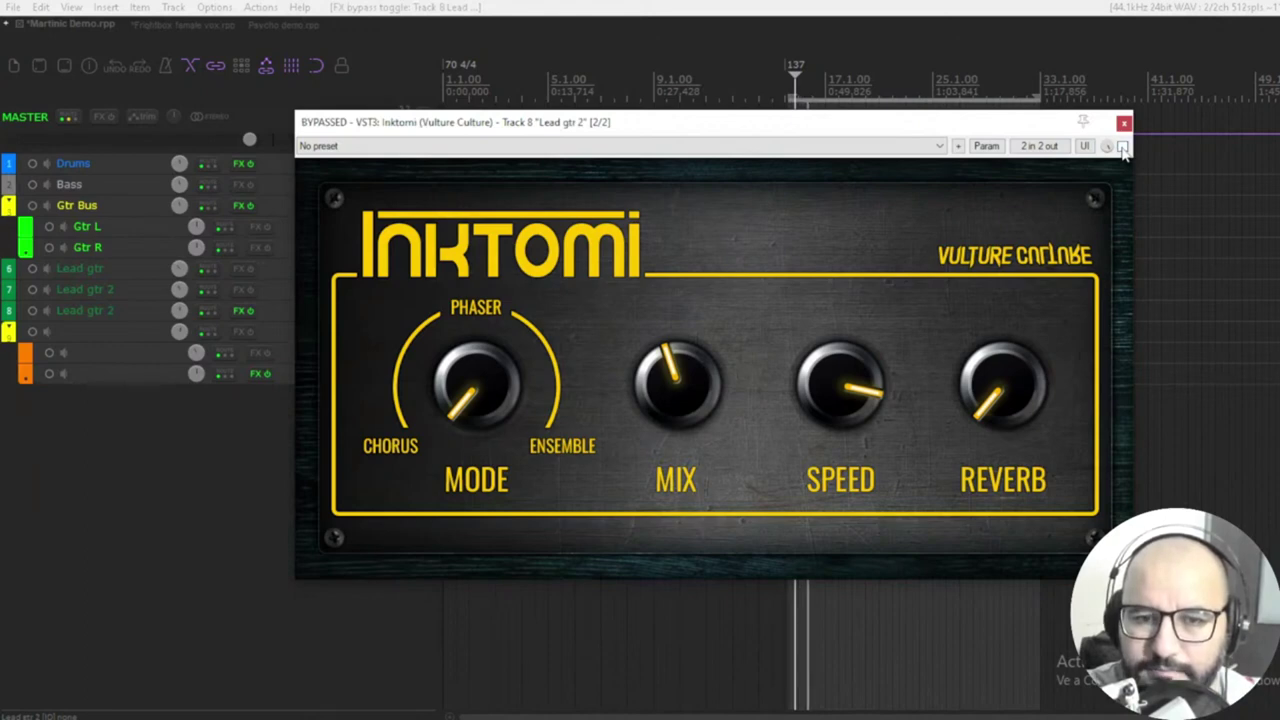
{"action": "left_click", "coordinate": [1122, 146]}
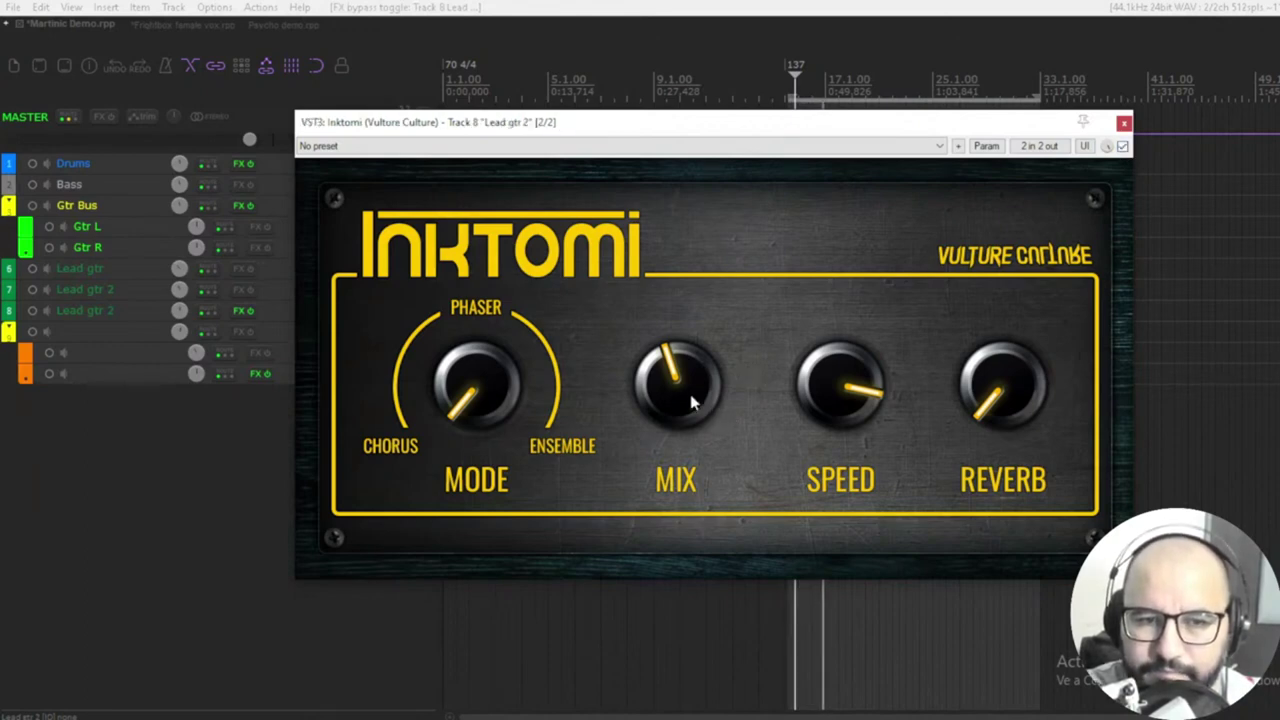
Step: In Chorus mode, turn Speed fully down and raise it to about one third, with Mix slightly higher
{"action": "left_click_drag", "start_coordinate": [838, 382], "coordinate": [835, 457]}
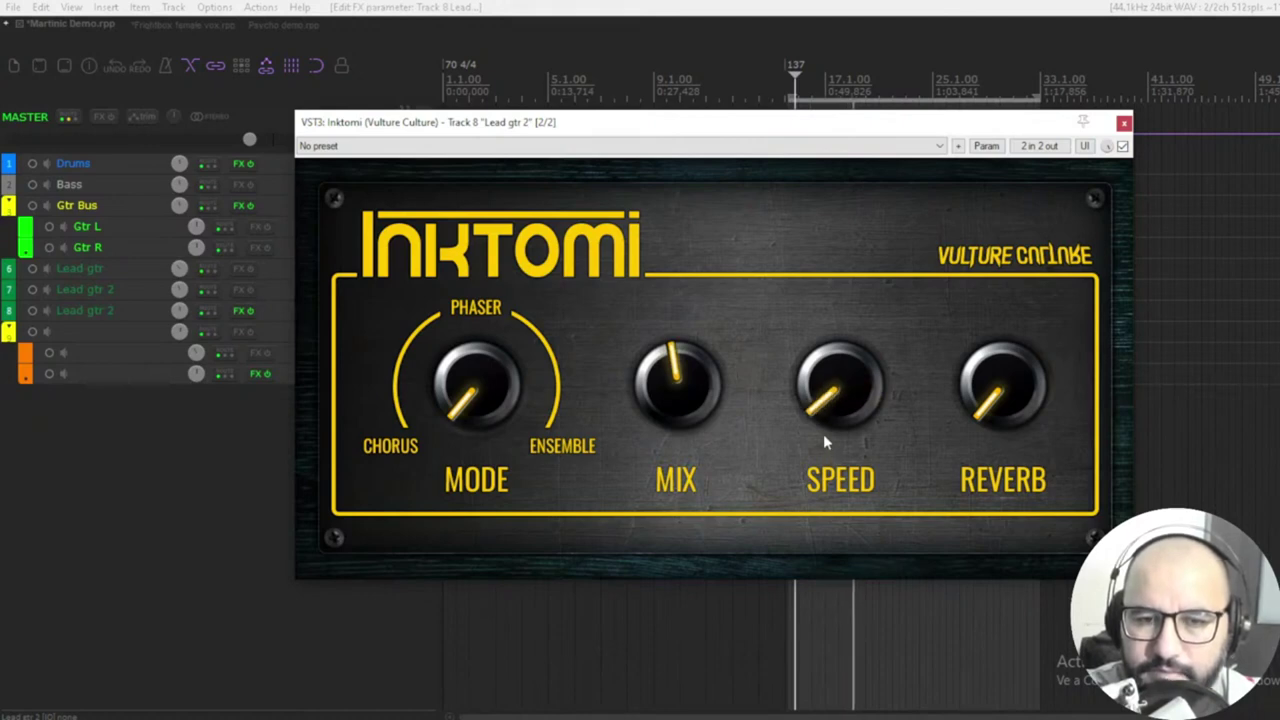
{"action": "left_click_drag", "start_coordinate": [825, 437], "coordinate": [866, 358]}
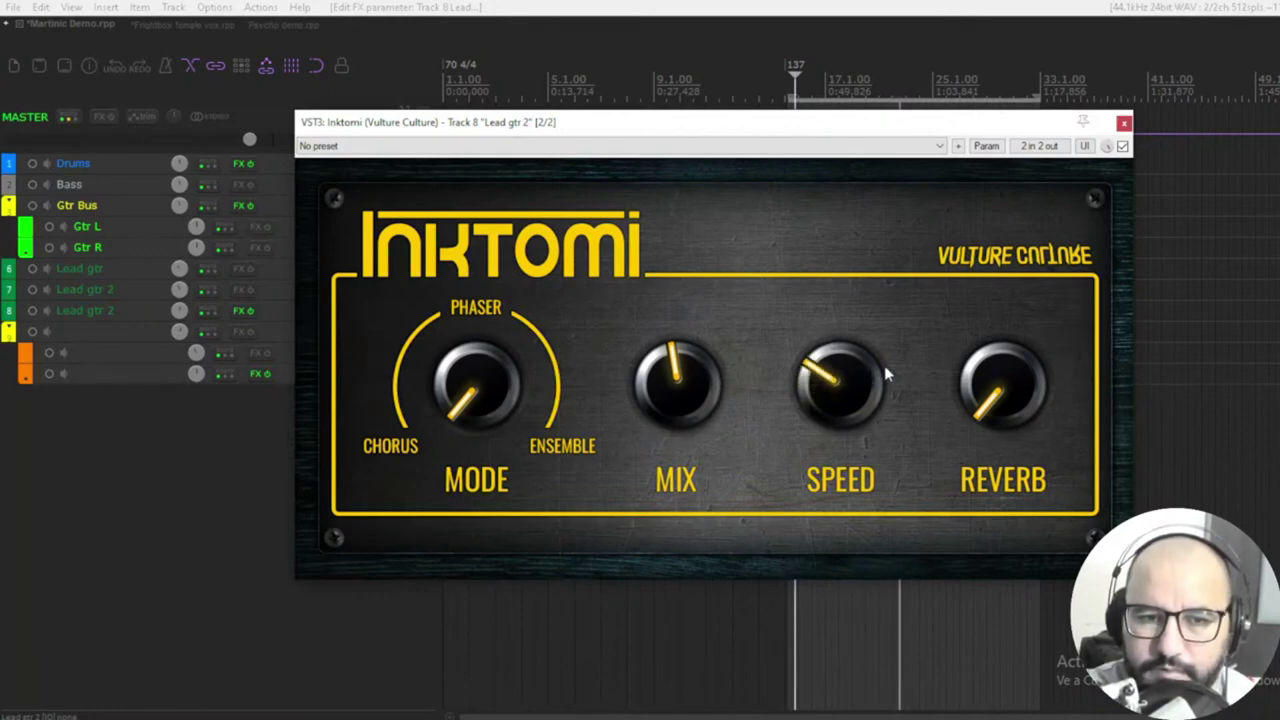
Step: Switch Mode to Phaser and raise Speed to about 70% and Mix to about 80%
{"action": "left_click_drag", "start_coordinate": [474, 395], "coordinate": [478, 358]}
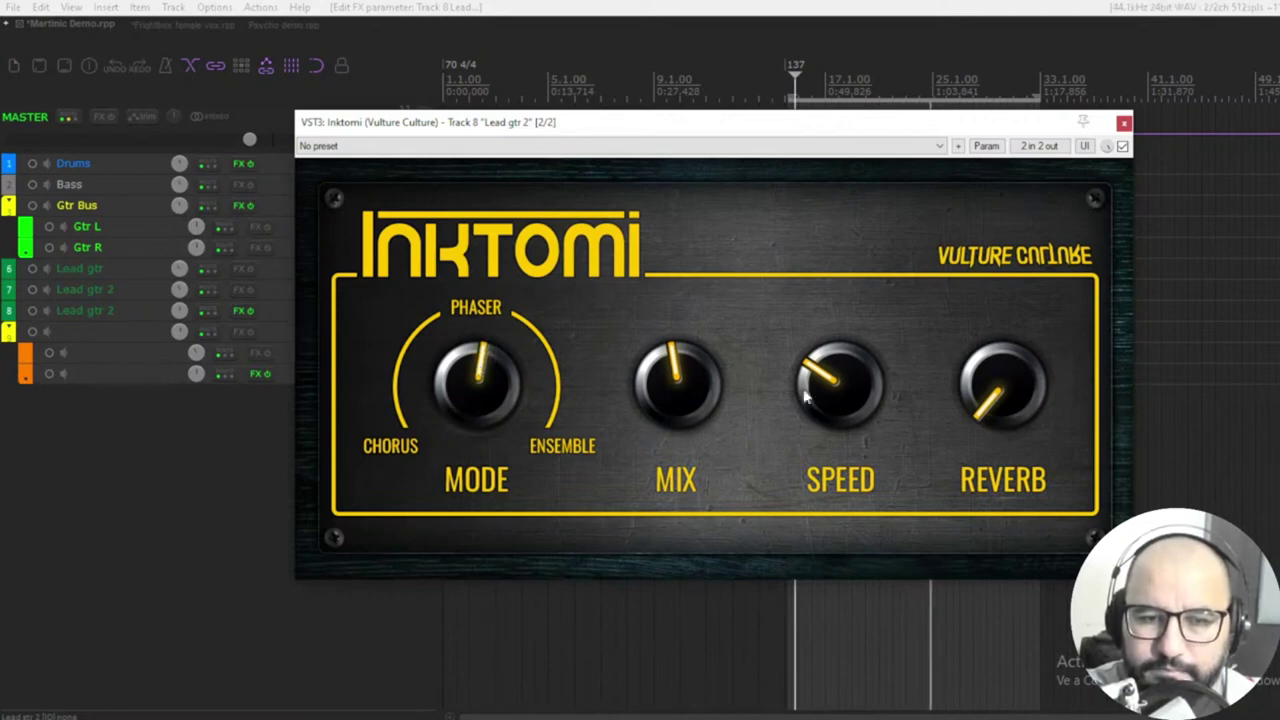
{"action": "left_click_drag", "start_coordinate": [827, 392], "coordinate": [833, 328]}
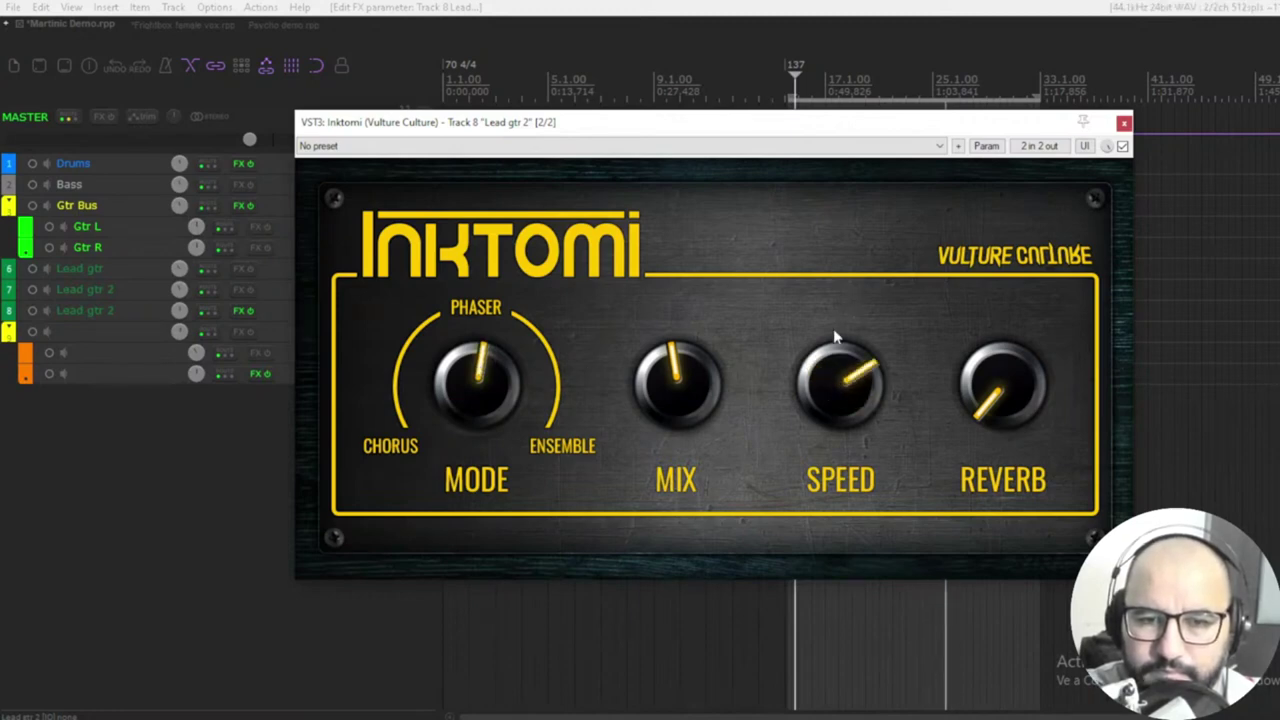
{"action": "left_click_drag", "start_coordinate": [676, 388], "coordinate": [684, 362]}
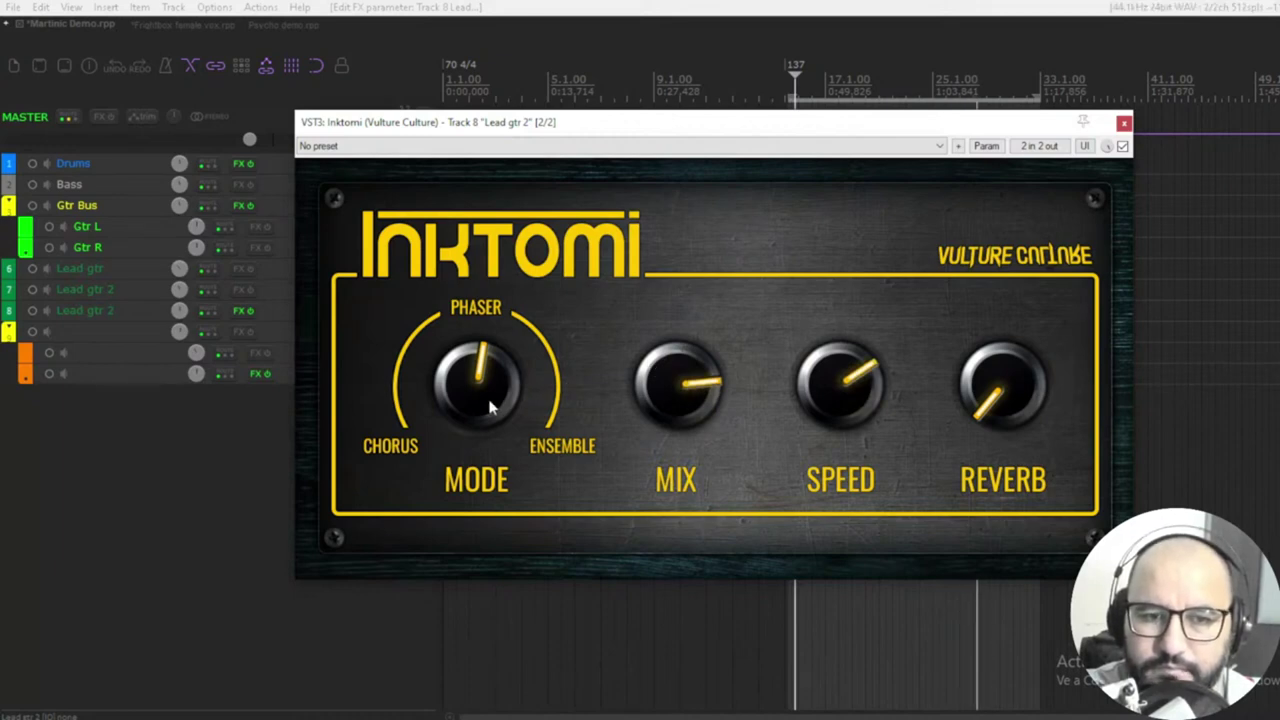
Step: Turn Mode towards Ensemble, lowering Speed to about one quarter and Mix to just below its midpoint
{"action": "left_click_drag", "start_coordinate": [462, 398], "coordinate": [509, 435]}
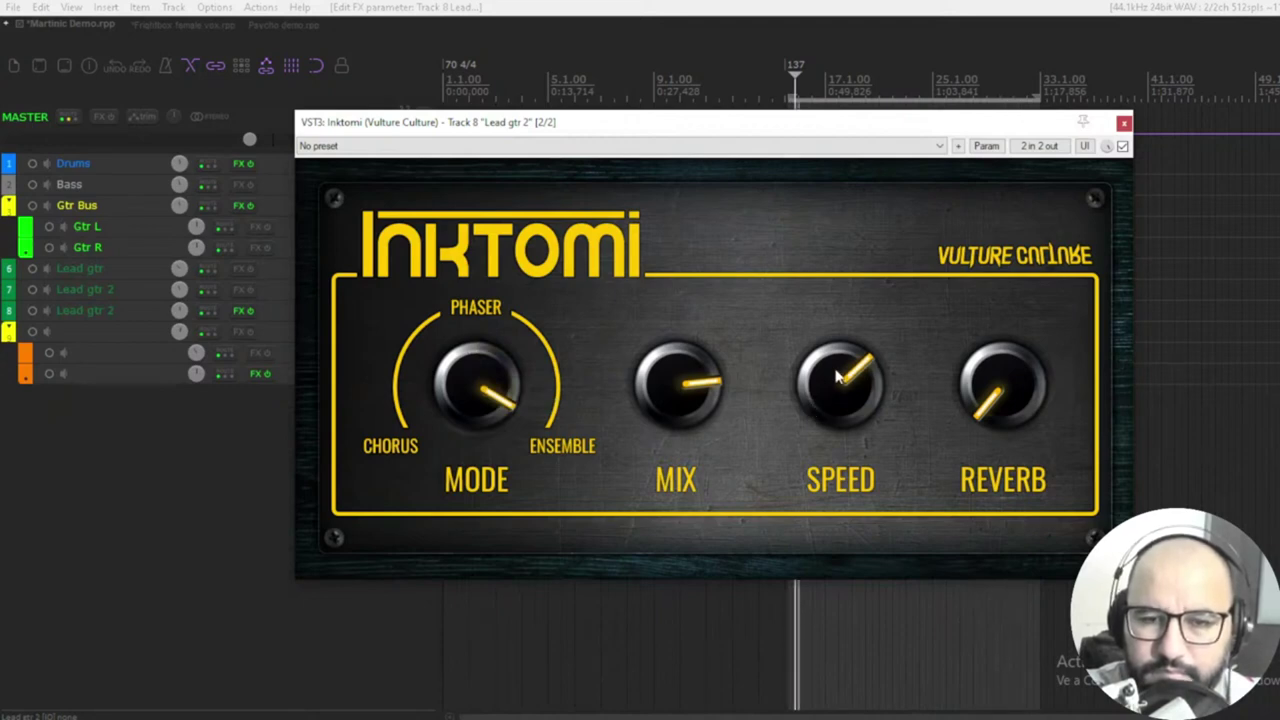
{"action": "left_click_drag", "start_coordinate": [814, 410], "coordinate": [842, 388]}
{"action": "left_click_drag", "start_coordinate": [700, 412], "coordinate": [669, 393]}
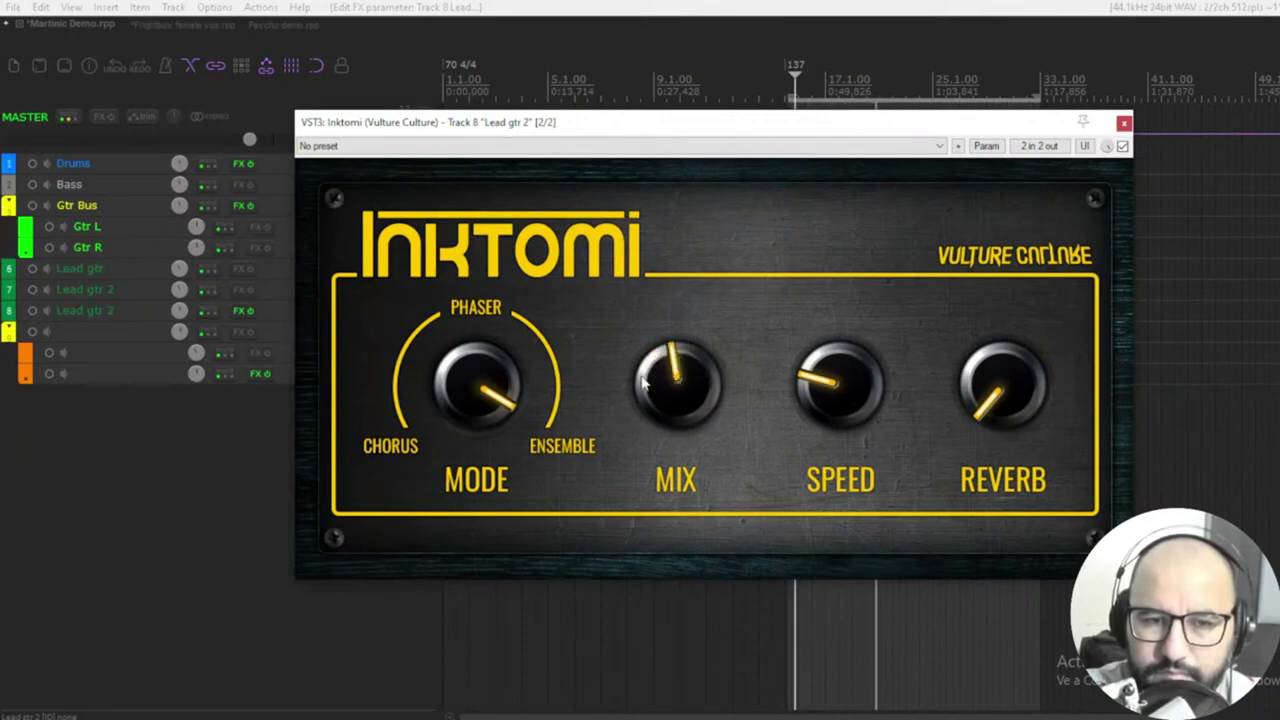
Step: Set Mode between Chorus and Phaser and raise Reverb to about 40%
{"action": "left_click_drag", "start_coordinate": [498, 396], "coordinate": [360, 583]}
{"action": "left_click_drag", "start_coordinate": [445, 426], "coordinate": [428, 563]}
{"action": "left_click_drag", "start_coordinate": [463, 402], "coordinate": [481, 369]}
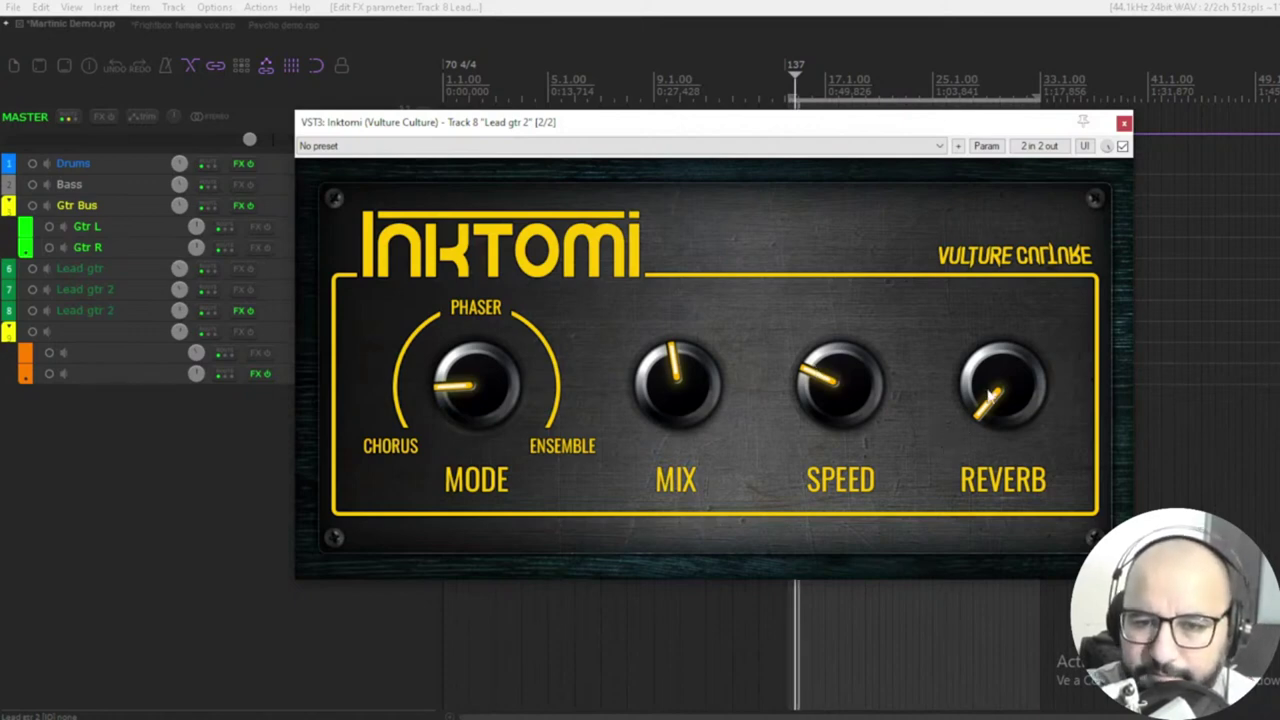
{"action": "left_click_drag", "start_coordinate": [993, 400], "coordinate": [1004, 318]}
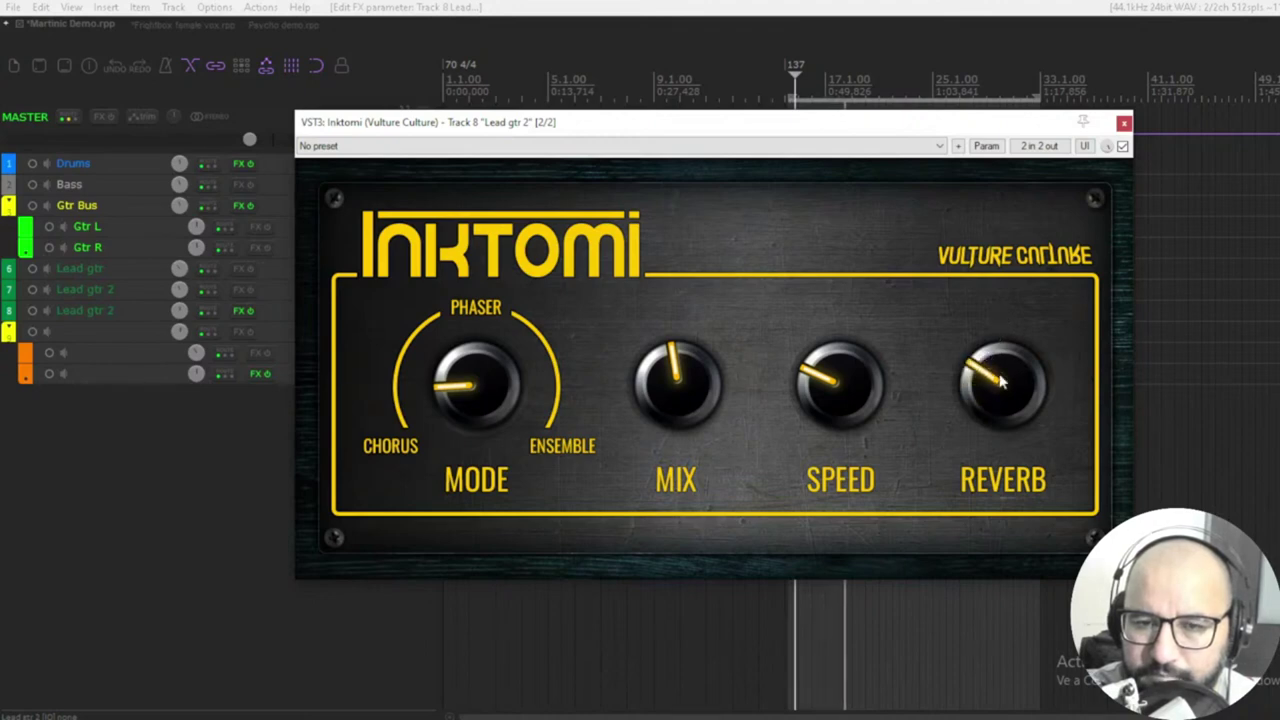
{"action": "left_click_drag", "start_coordinate": [988, 360], "coordinate": [1001, 373]}
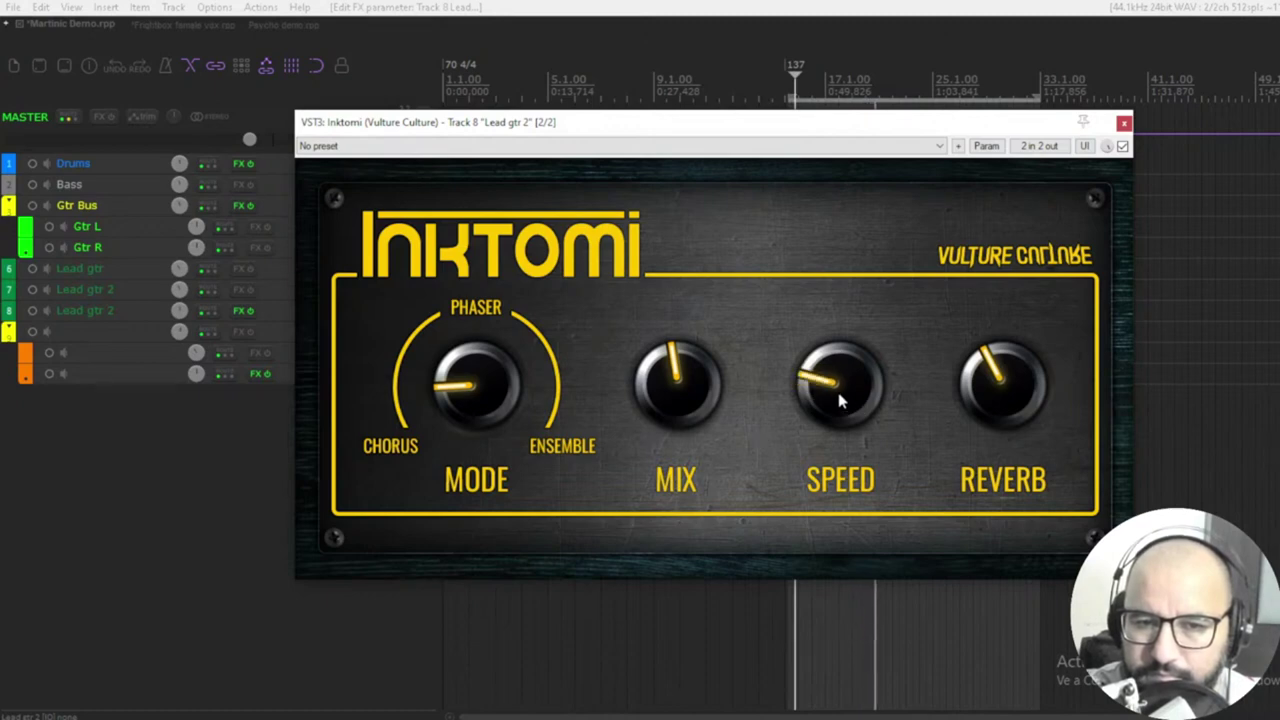
Step: Lower Mix to about one quarter and then fully down, comparing active and bypassed sound, and leave Inktomi bypassed
{"action": "left_click_drag", "start_coordinate": [695, 395], "coordinate": [658, 464]}
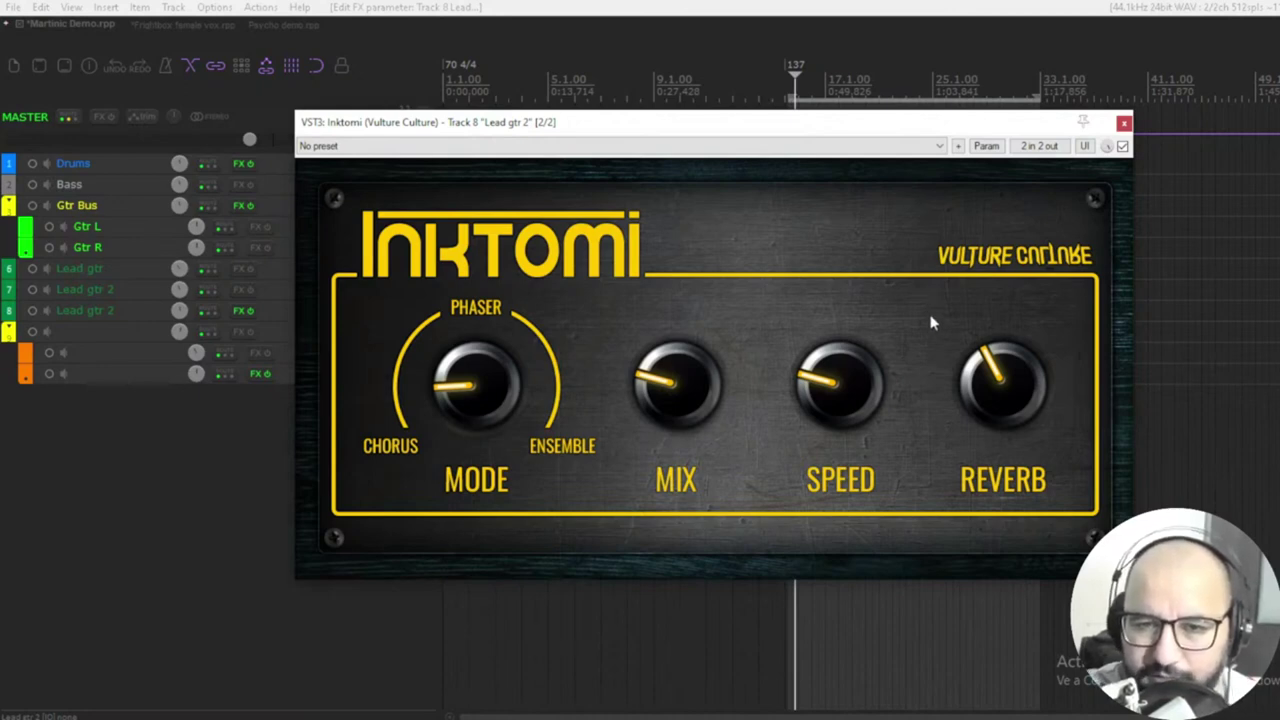
{"action": "left_click", "coordinate": [1123, 146]}
{"action": "left_click", "coordinate": [1123, 146]}
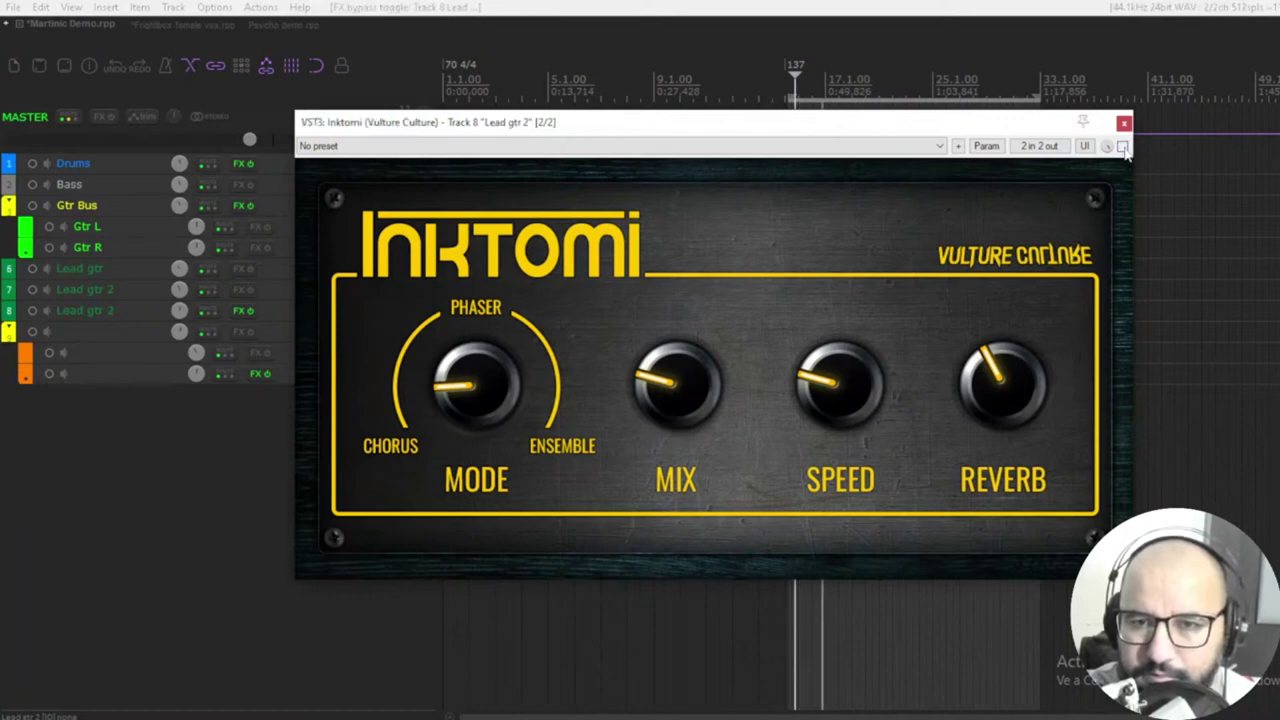
{"action": "left_click_drag", "start_coordinate": [662, 392], "coordinate": [665, 715]}
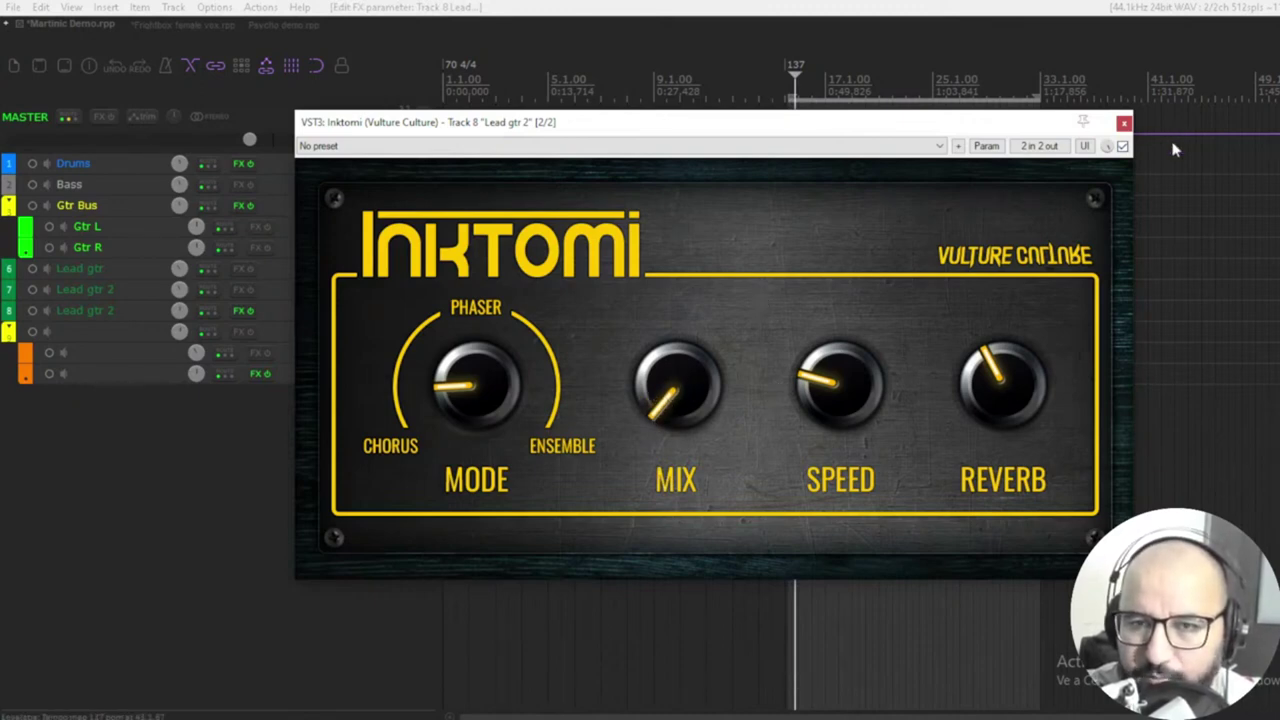
{"action": "left_click", "coordinate": [1122, 146]}
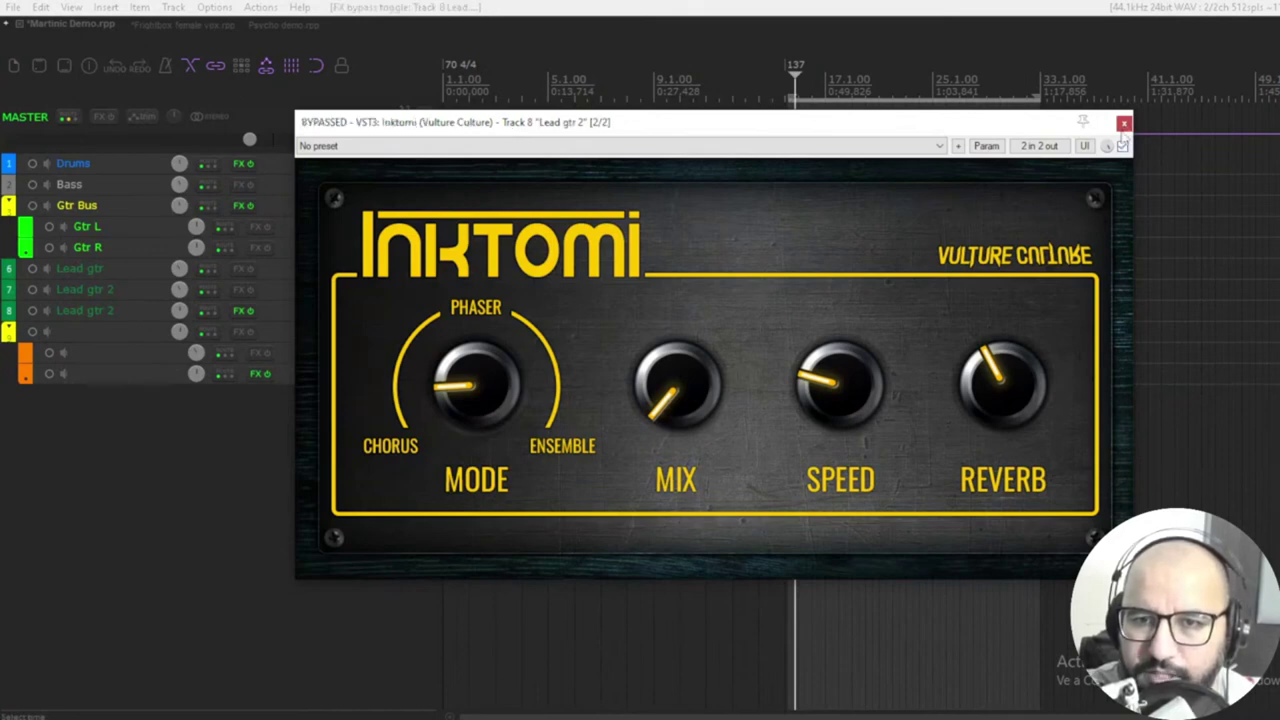
Step: Close the Inktomi window and switch to the "Frightbox female vox" project
{"action": "left_click", "coordinate": [1124, 122]}
{"action": "left_click", "coordinate": [190, 26]}
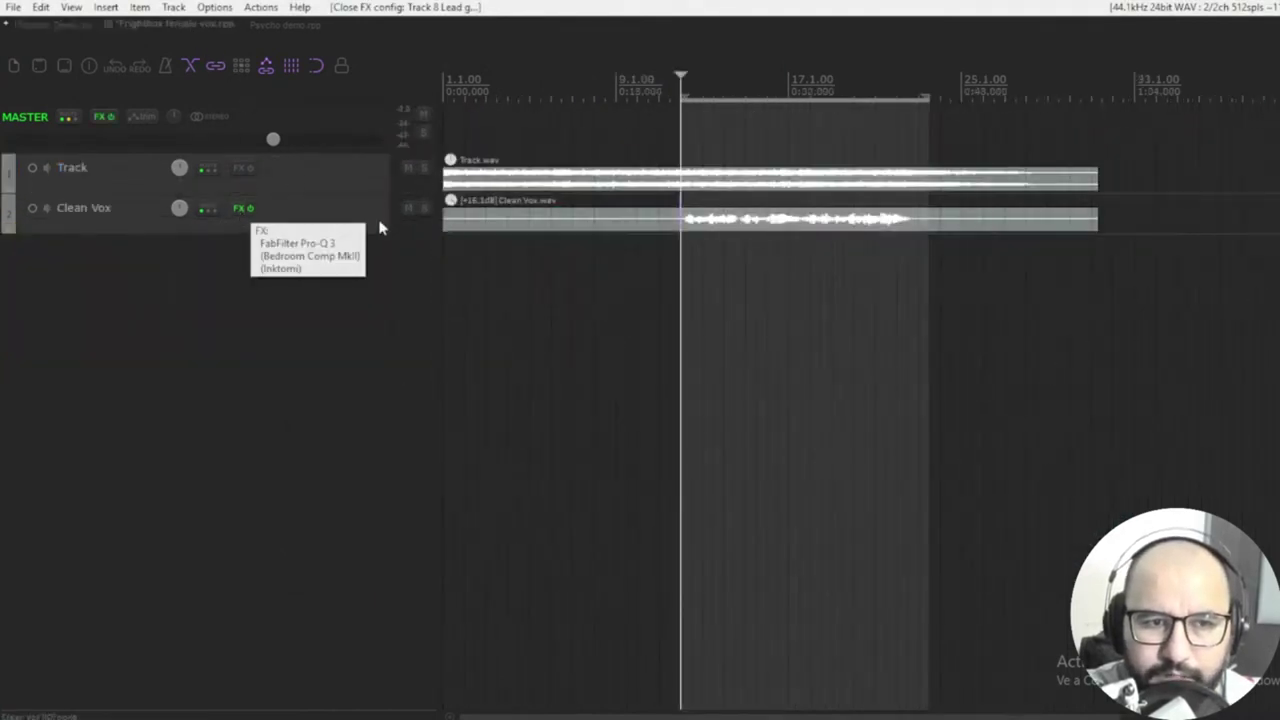
Step: Solo the Clean Vox track and open its Inktomi plugin window, placing it over the arrangement
{"action": "left_click", "coordinate": [424, 208]}
{"action": "right_click", "coordinate": [226, 214]}
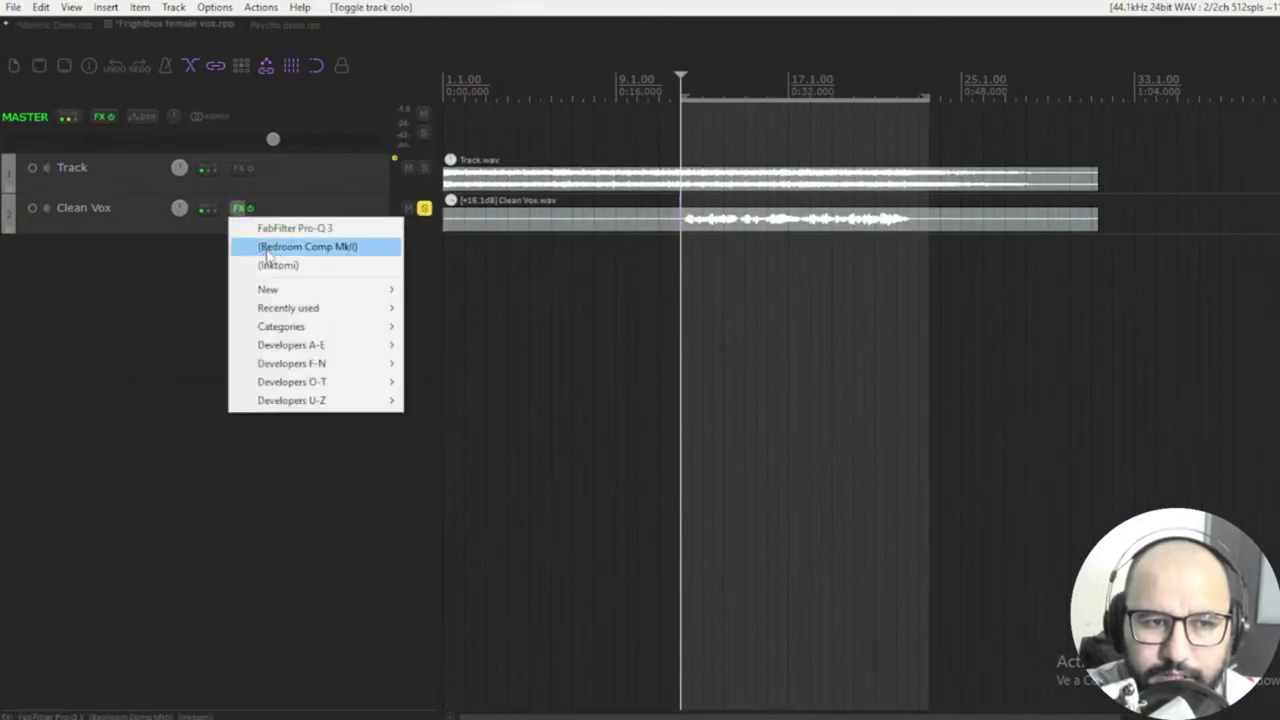
{"action": "left_click", "coordinate": [300, 246]}
{"action": "left_click_drag", "start_coordinate": [745, 92], "coordinate": [813, 126]}
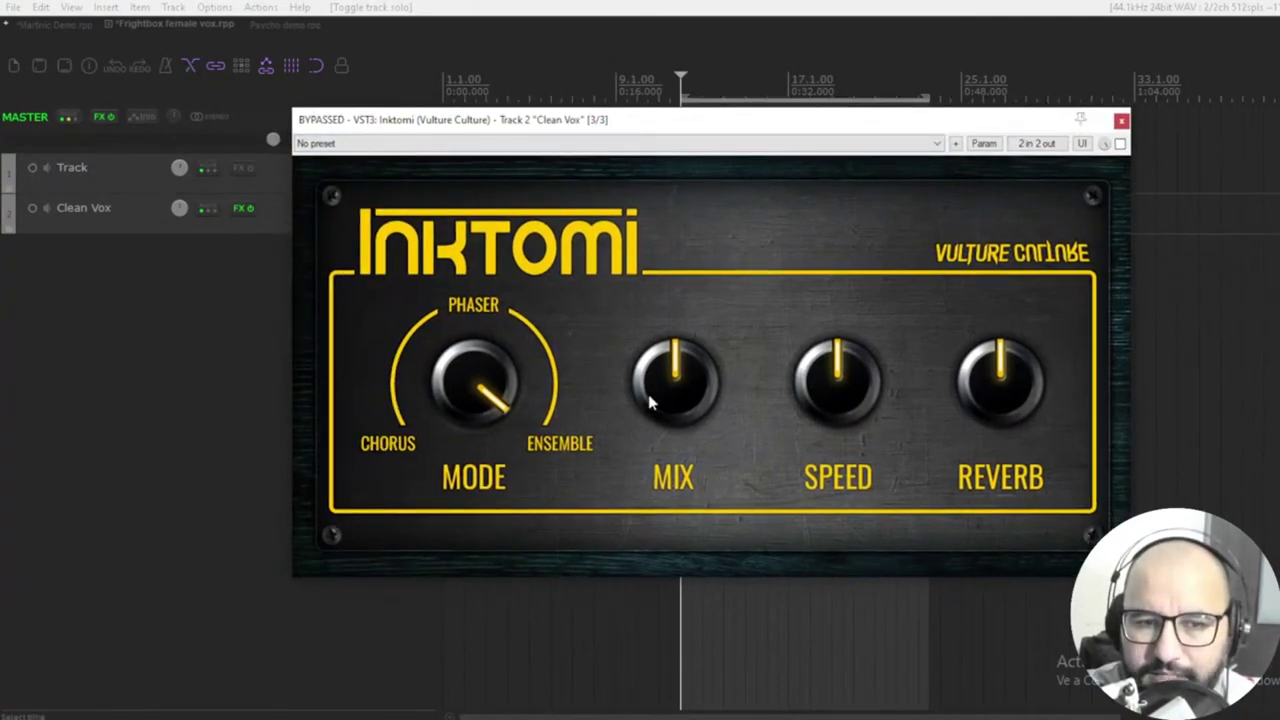
Step: Activate Inktomi on Clean Vox with Mode turned fully to Chorus and Reverb turned fully down
{"action": "left_click", "coordinate": [497, 385]}
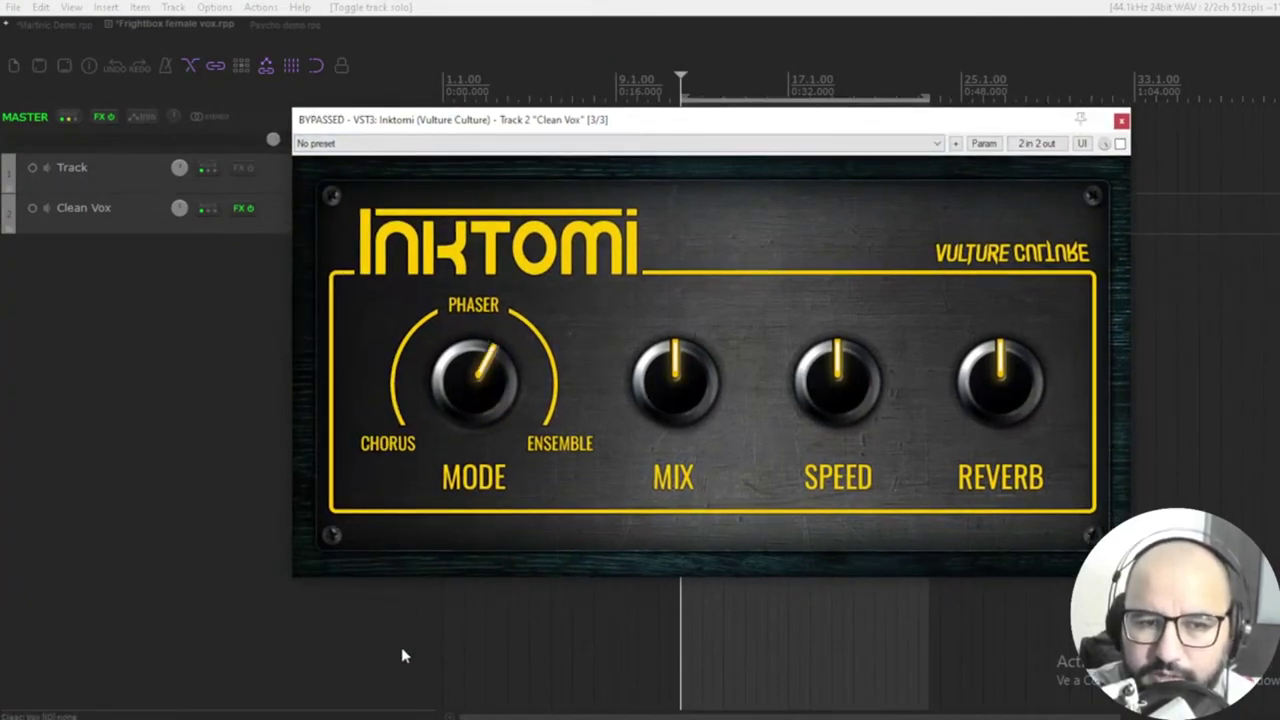
{"action": "left_click_drag", "start_coordinate": [432, 430], "coordinate": [490, 452]}
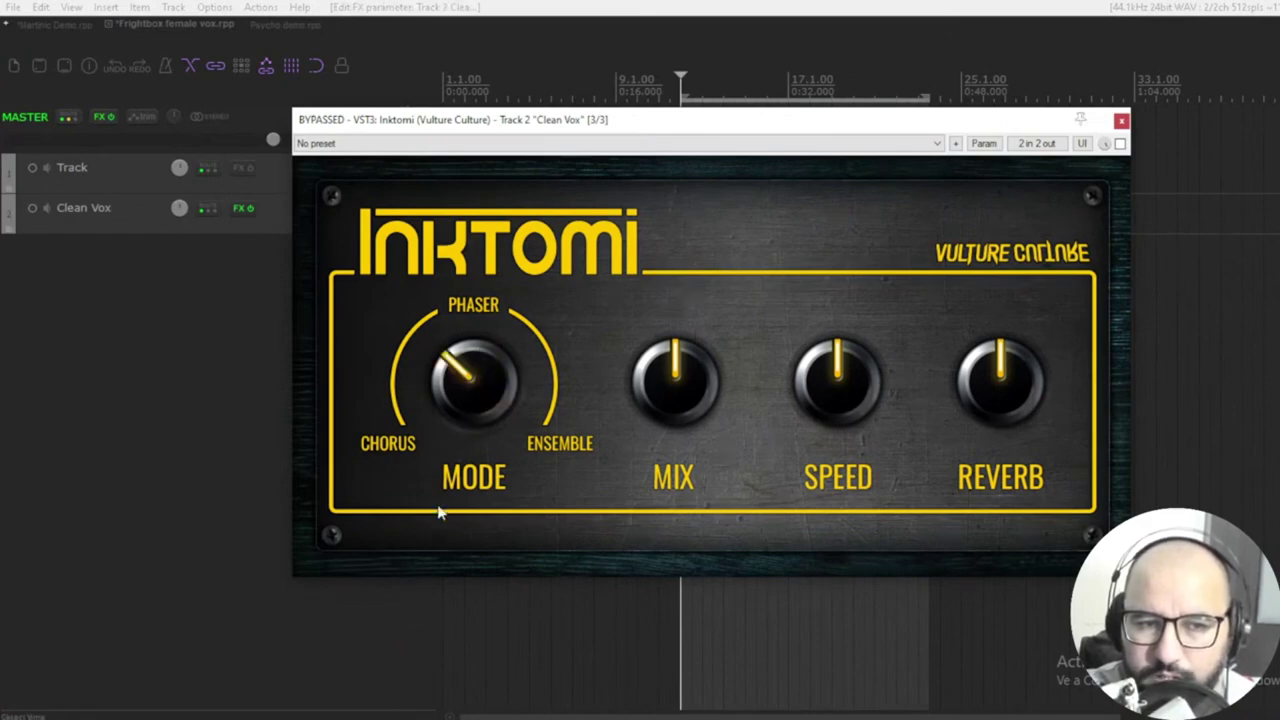
{"action": "left_click_drag", "start_coordinate": [438, 512], "coordinate": [448, 631]}
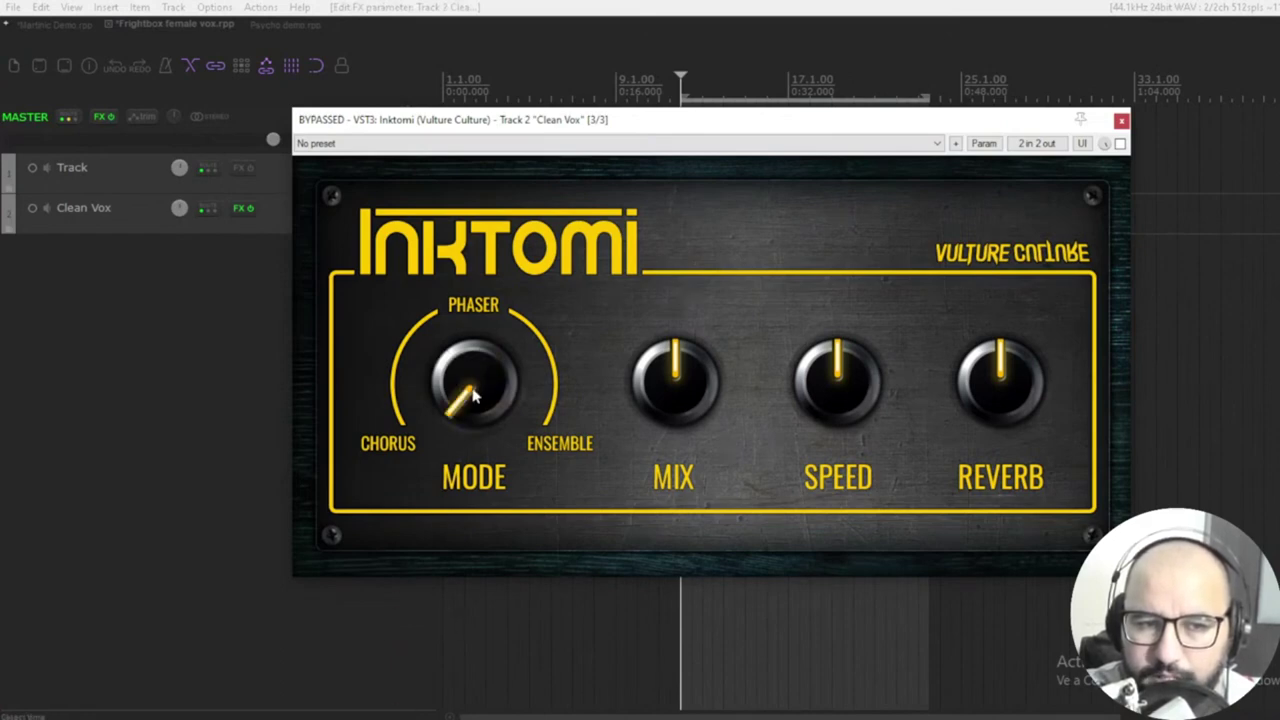
{"action": "left_click", "coordinate": [1120, 144]}
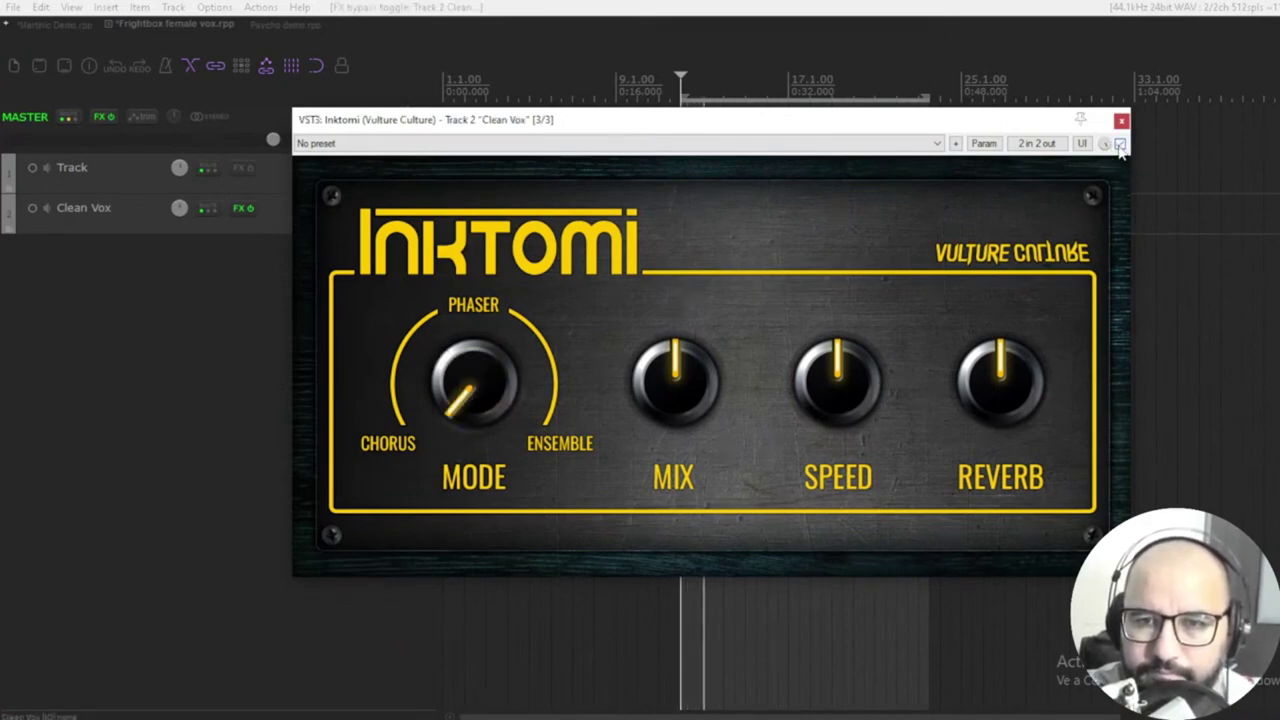
{"action": "left_click_drag", "start_coordinate": [988, 385], "coordinate": [983, 654]}
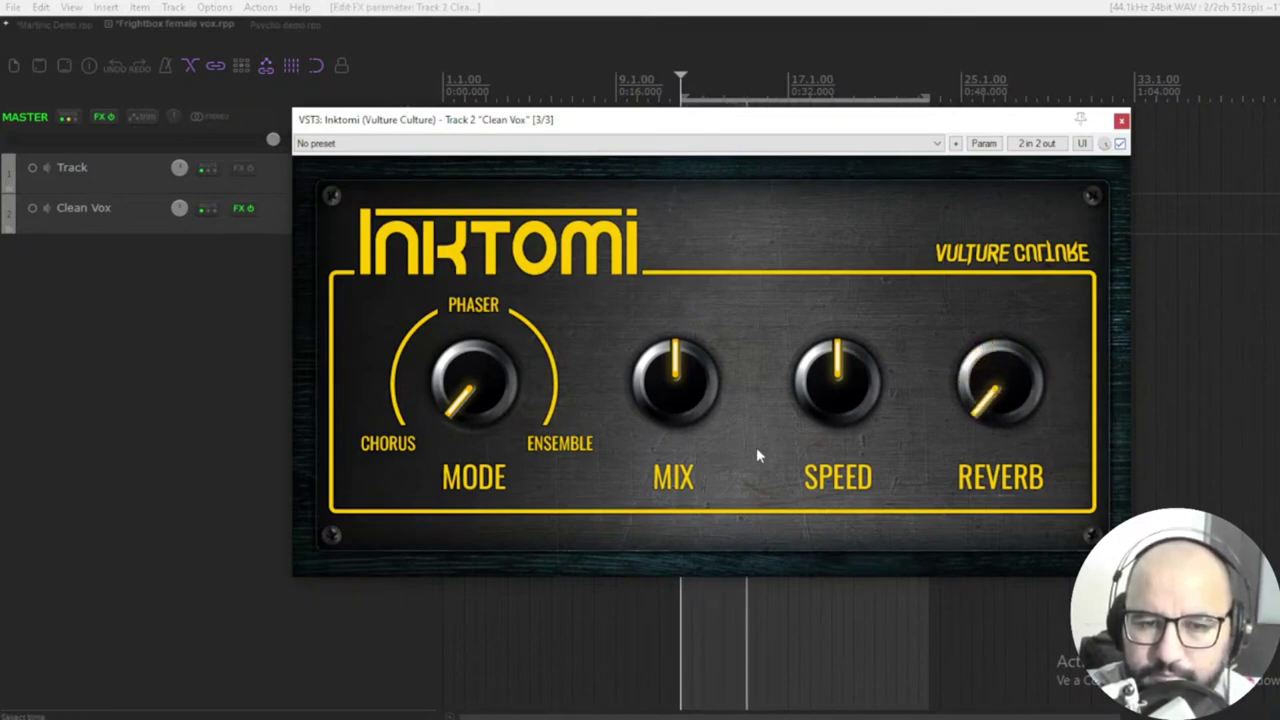
Step: Set Mode just short of Phaser, lower Speed to about one quarter and raise Mix to about 70%
{"action": "left_click_drag", "start_coordinate": [470, 390], "coordinate": [433, 332]}
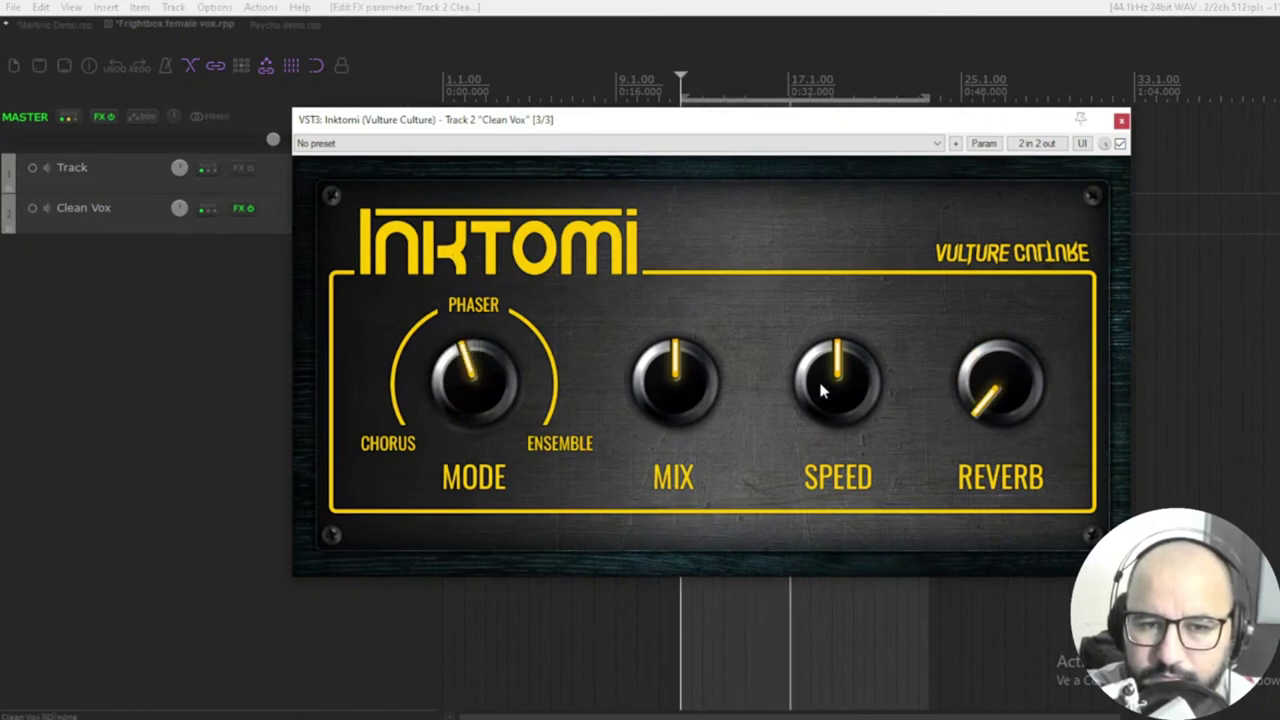
{"action": "left_click_drag", "start_coordinate": [822, 390], "coordinate": [818, 463]}
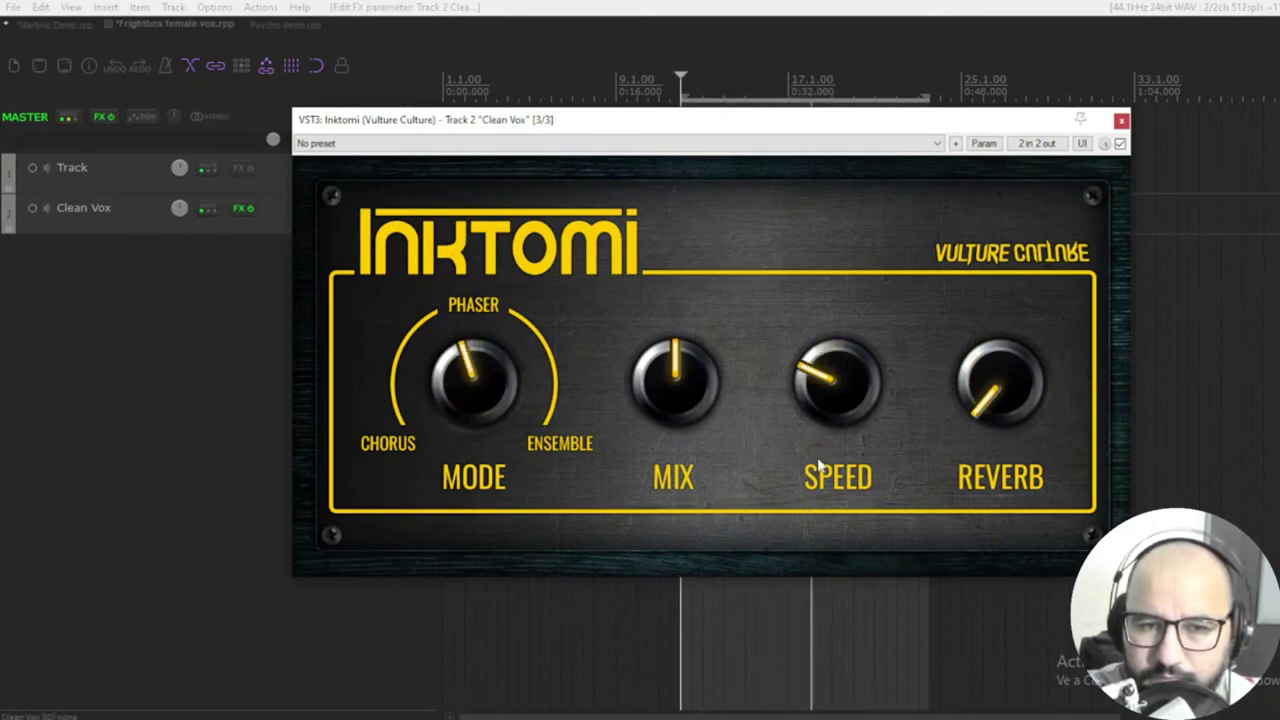
{"action": "left_click_drag", "start_coordinate": [692, 405], "coordinate": [678, 385]}
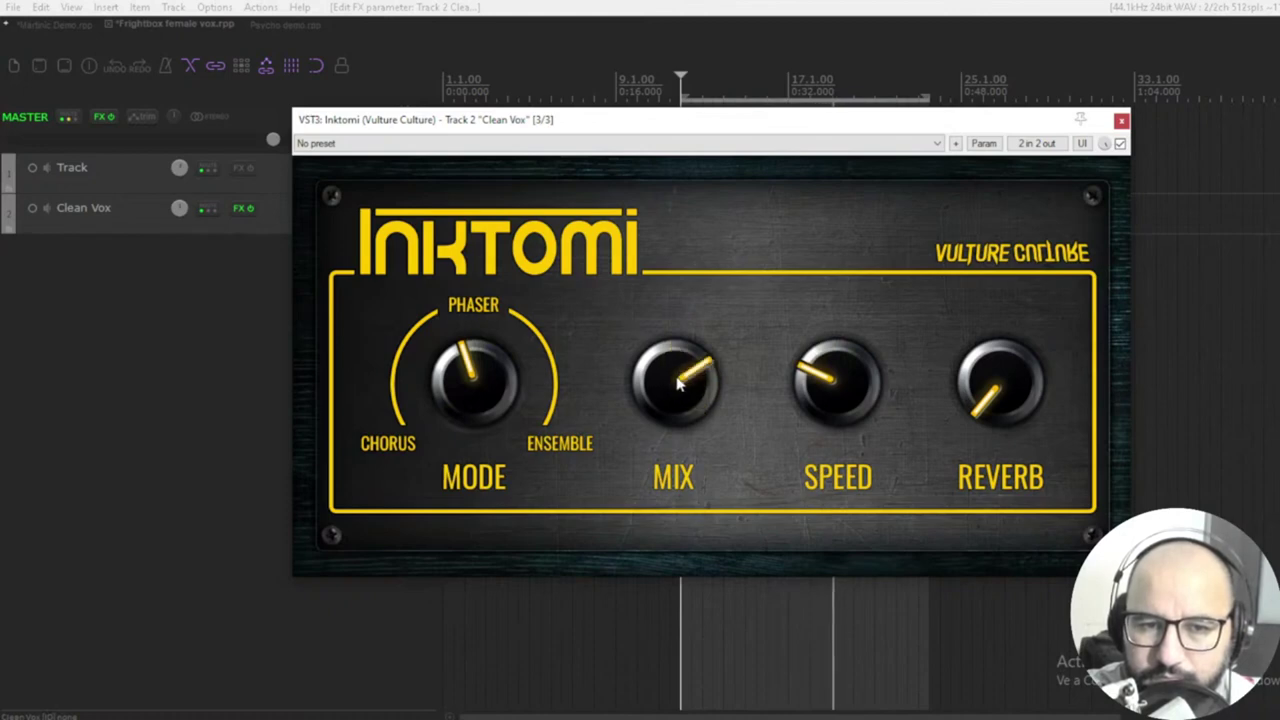
Step: Compare the soloed vocal with Inktomi bypassed and active, leaving the plugin active
{"action": "left_click", "coordinate": [1121, 144]}
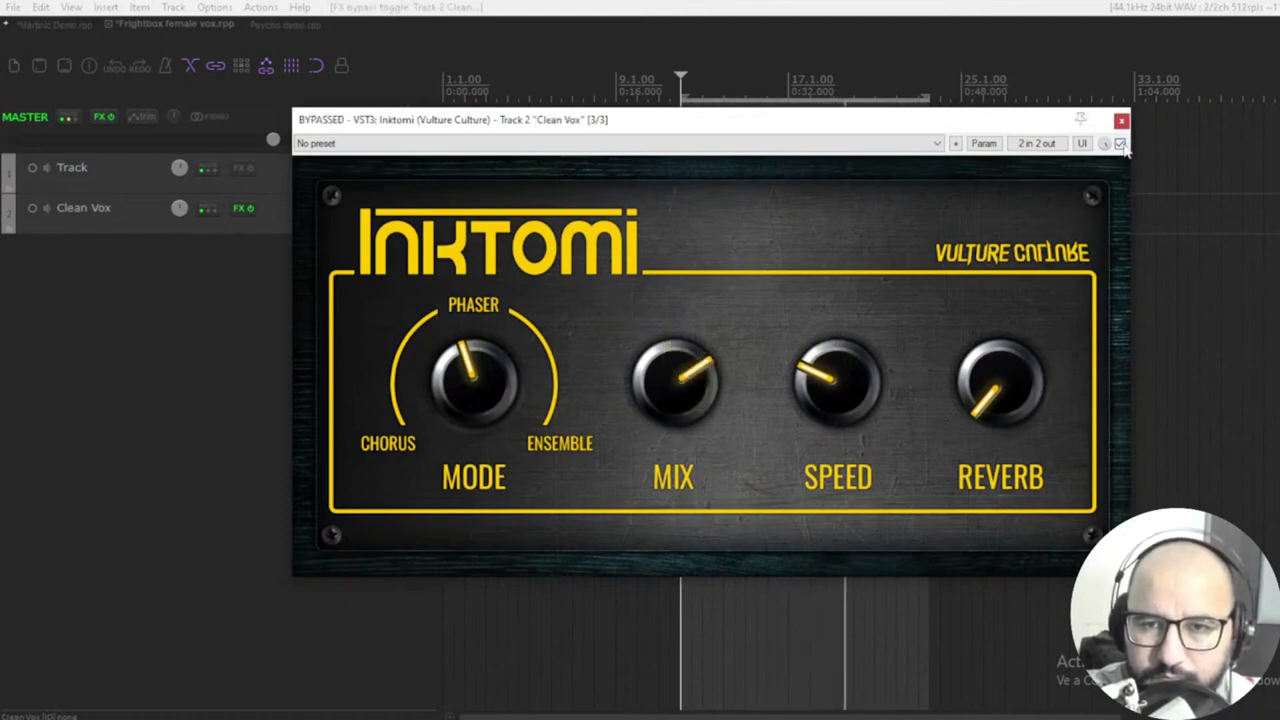
{"action": "left_click", "coordinate": [1121, 144]}
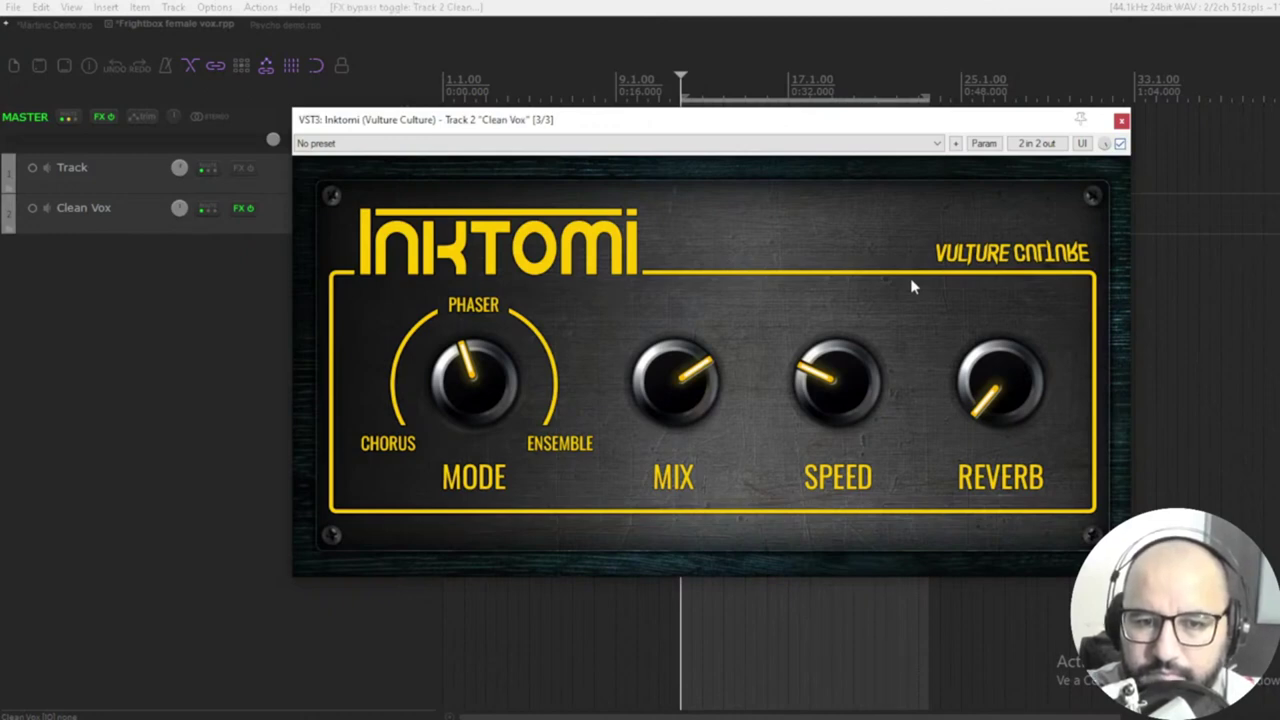
{"action": "left_click", "coordinate": [1120, 145]}
{"action": "left_click", "coordinate": [1119, 145]}
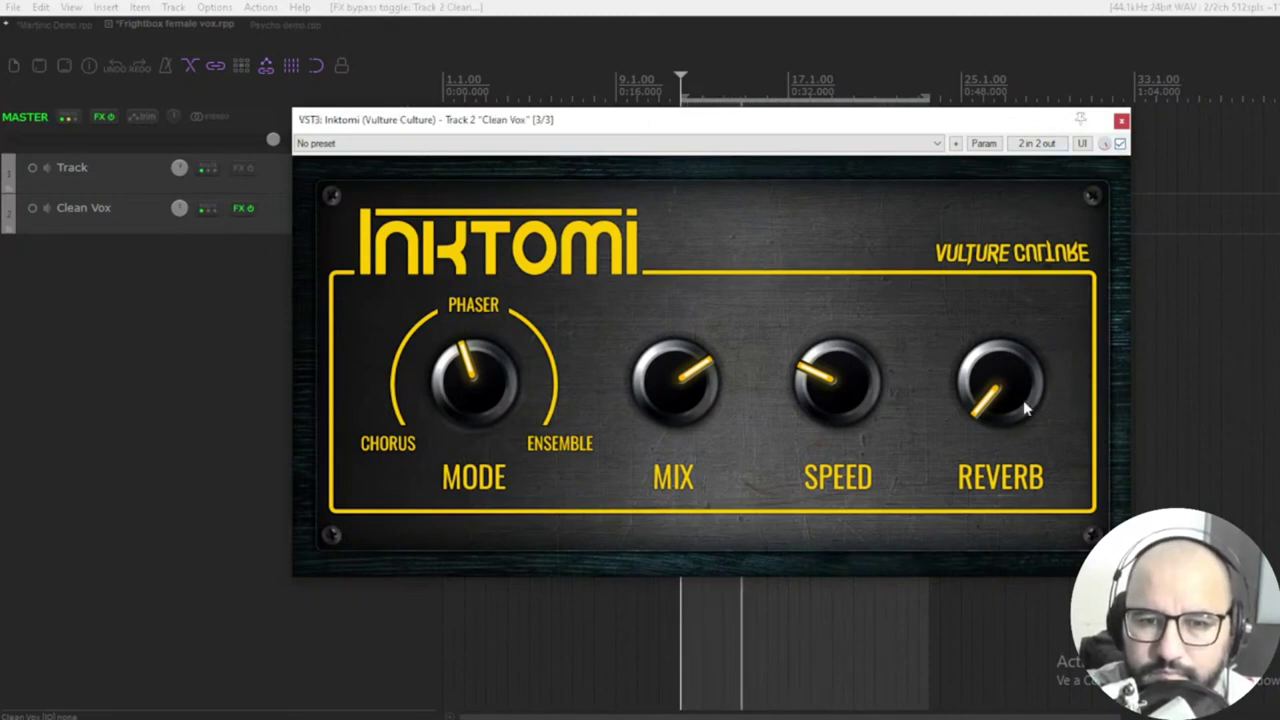
Step: Raise Reverb to about 20%, check it against the bypassed sound, and settle it at just under 40%
{"action": "left_click_drag", "start_coordinate": [1016, 373], "coordinate": [985, 373]}
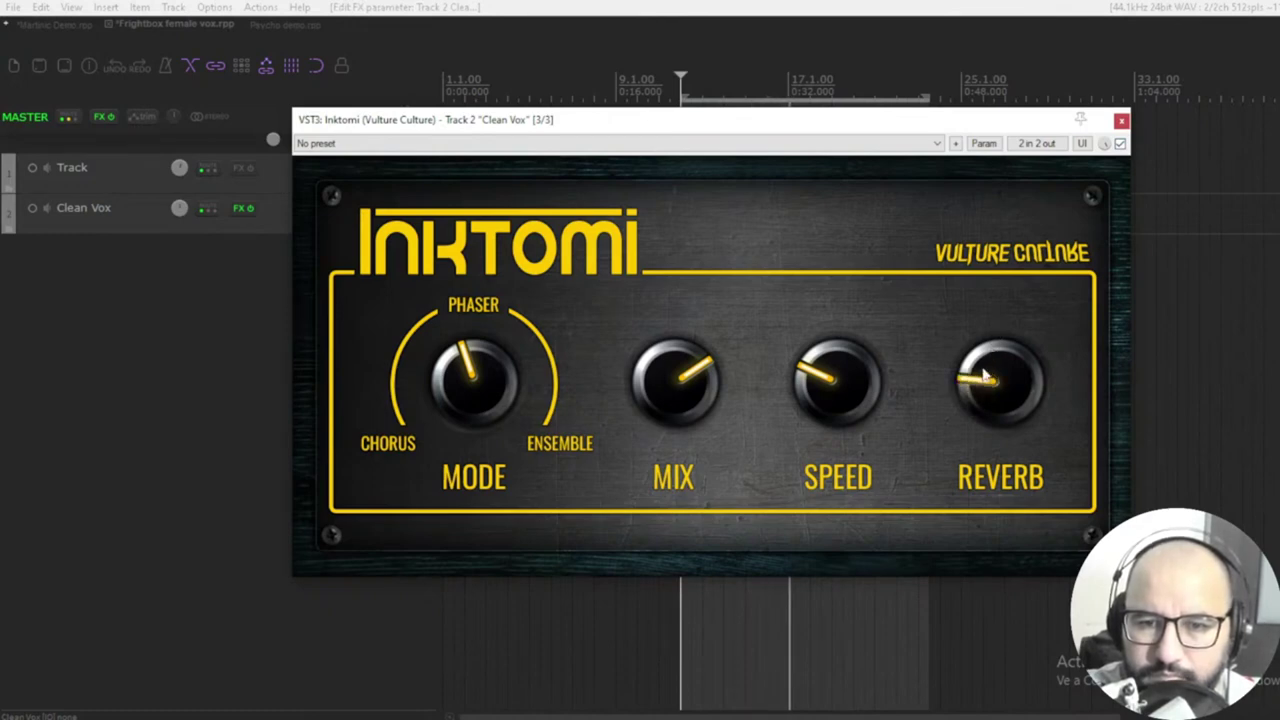
{"action": "left_click", "coordinate": [1120, 145]}
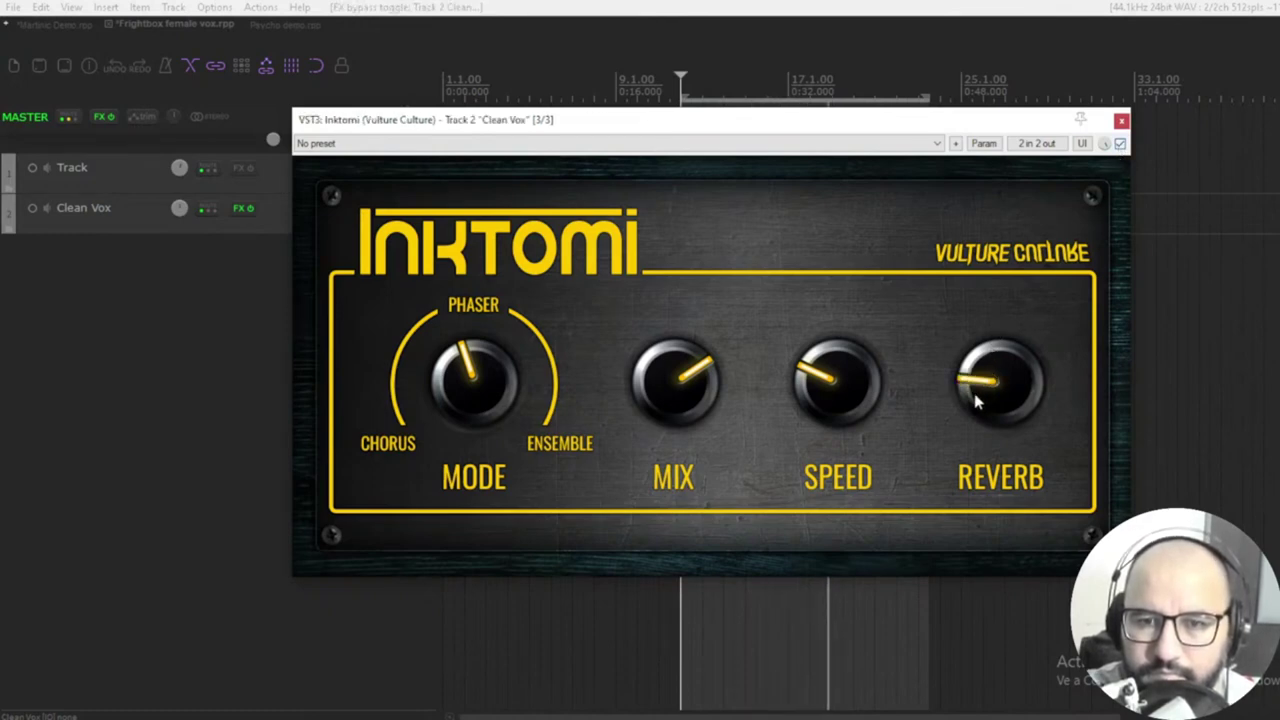
{"action": "left_click_drag", "start_coordinate": [977, 378], "coordinate": [1005, 305]}
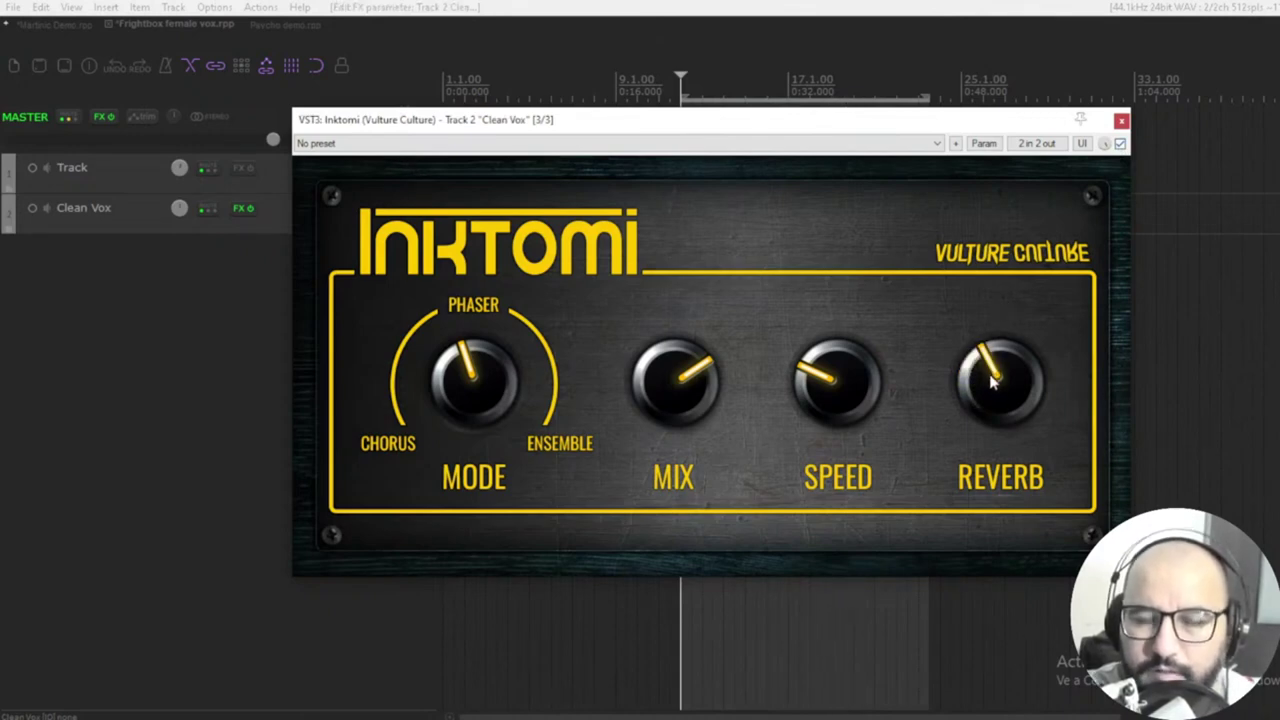
{"action": "left_click_drag", "start_coordinate": [990, 380], "coordinate": [987, 405]}
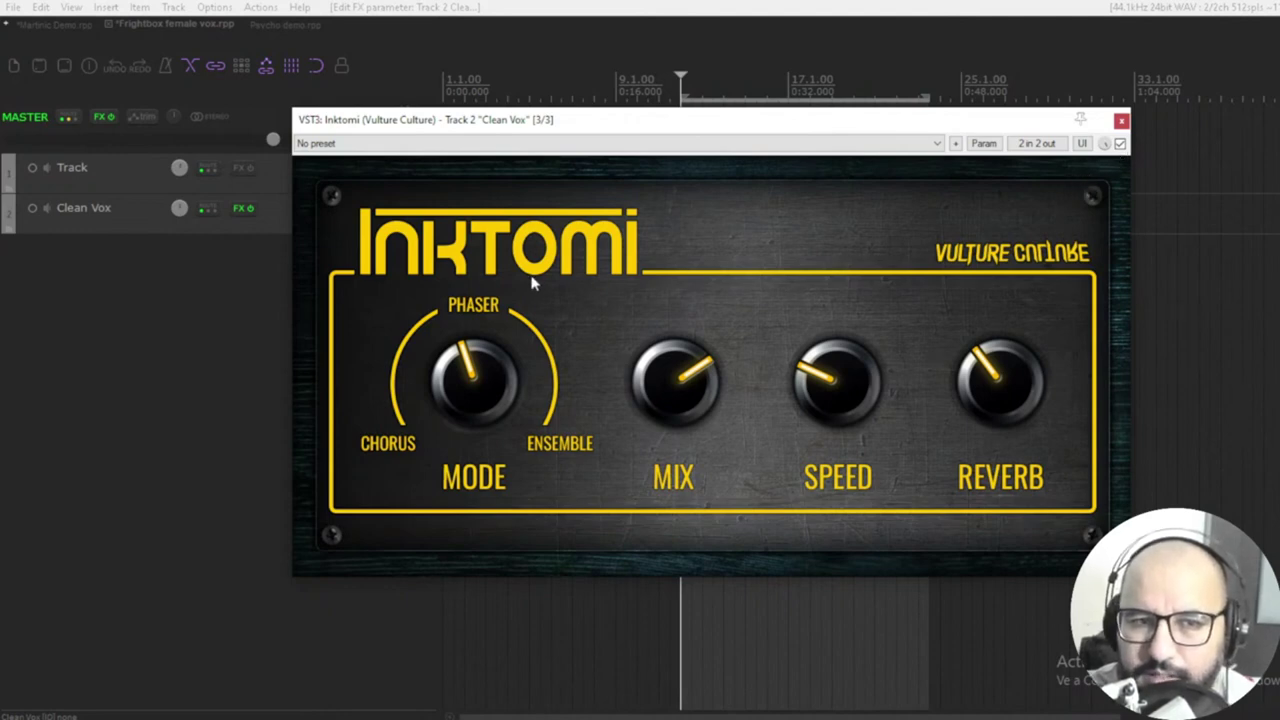
Step: Bypass Inktomi on Clean Vox and close its plugin window
{"action": "left_click", "coordinate": [1120, 144]}
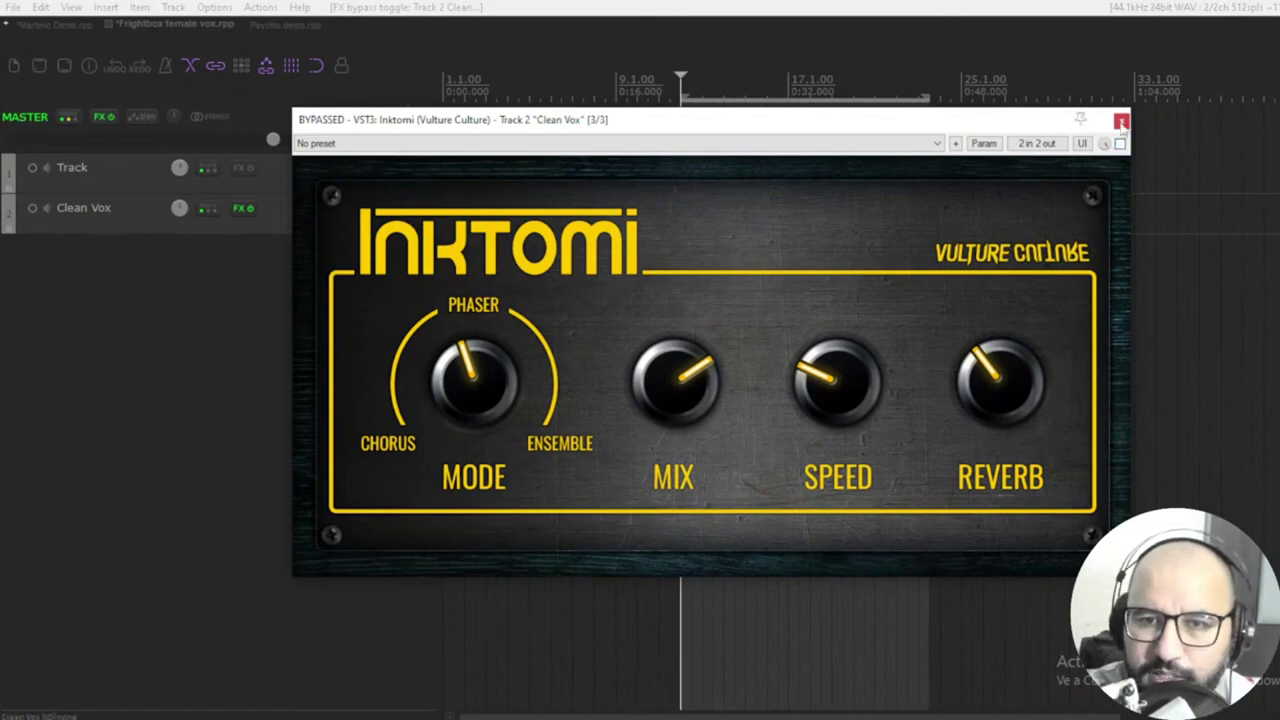
{"action": "left_click", "coordinate": [1121, 121]}
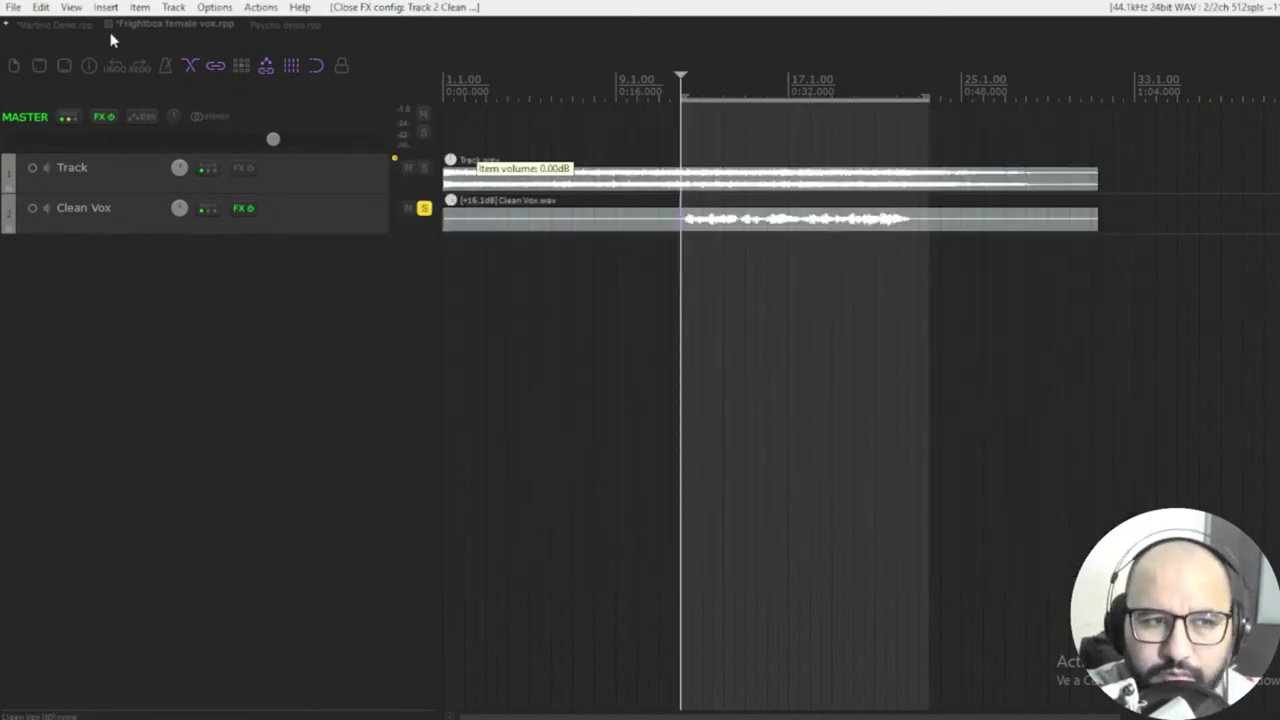